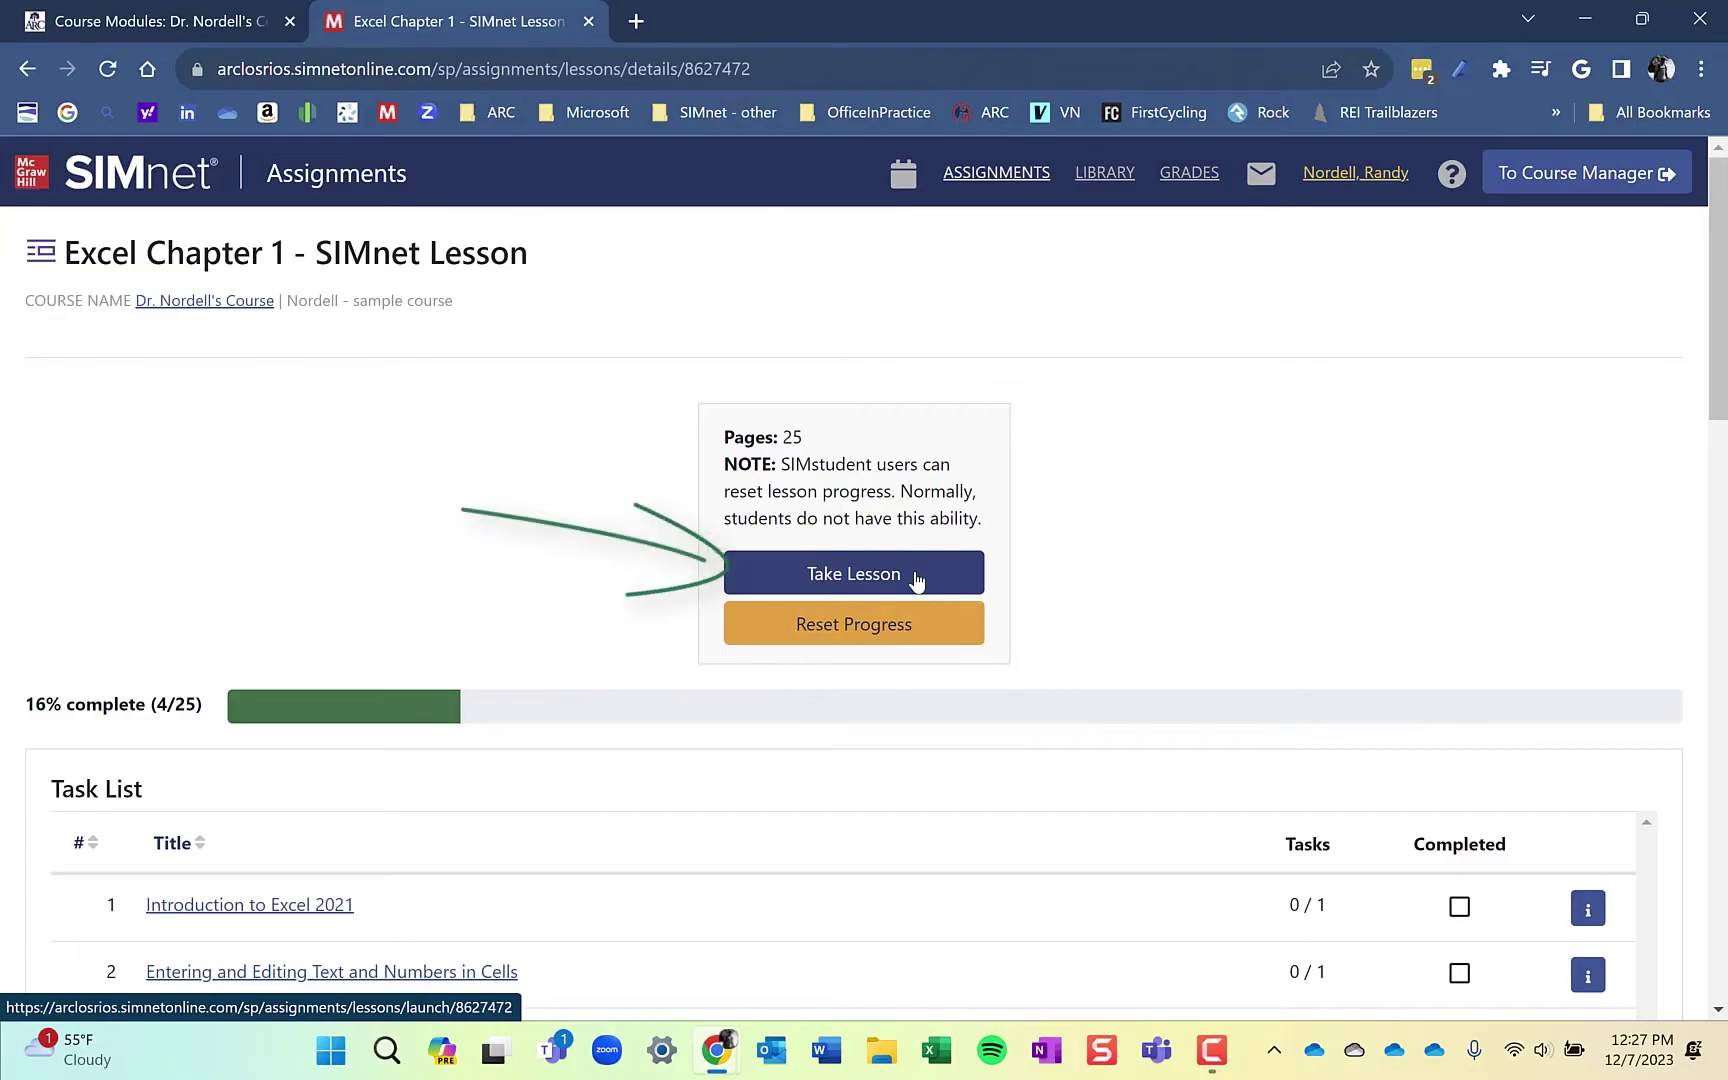
- Launch the Excel Chapter 1 lesson and browse its table of contents before closing it
click(915, 578)
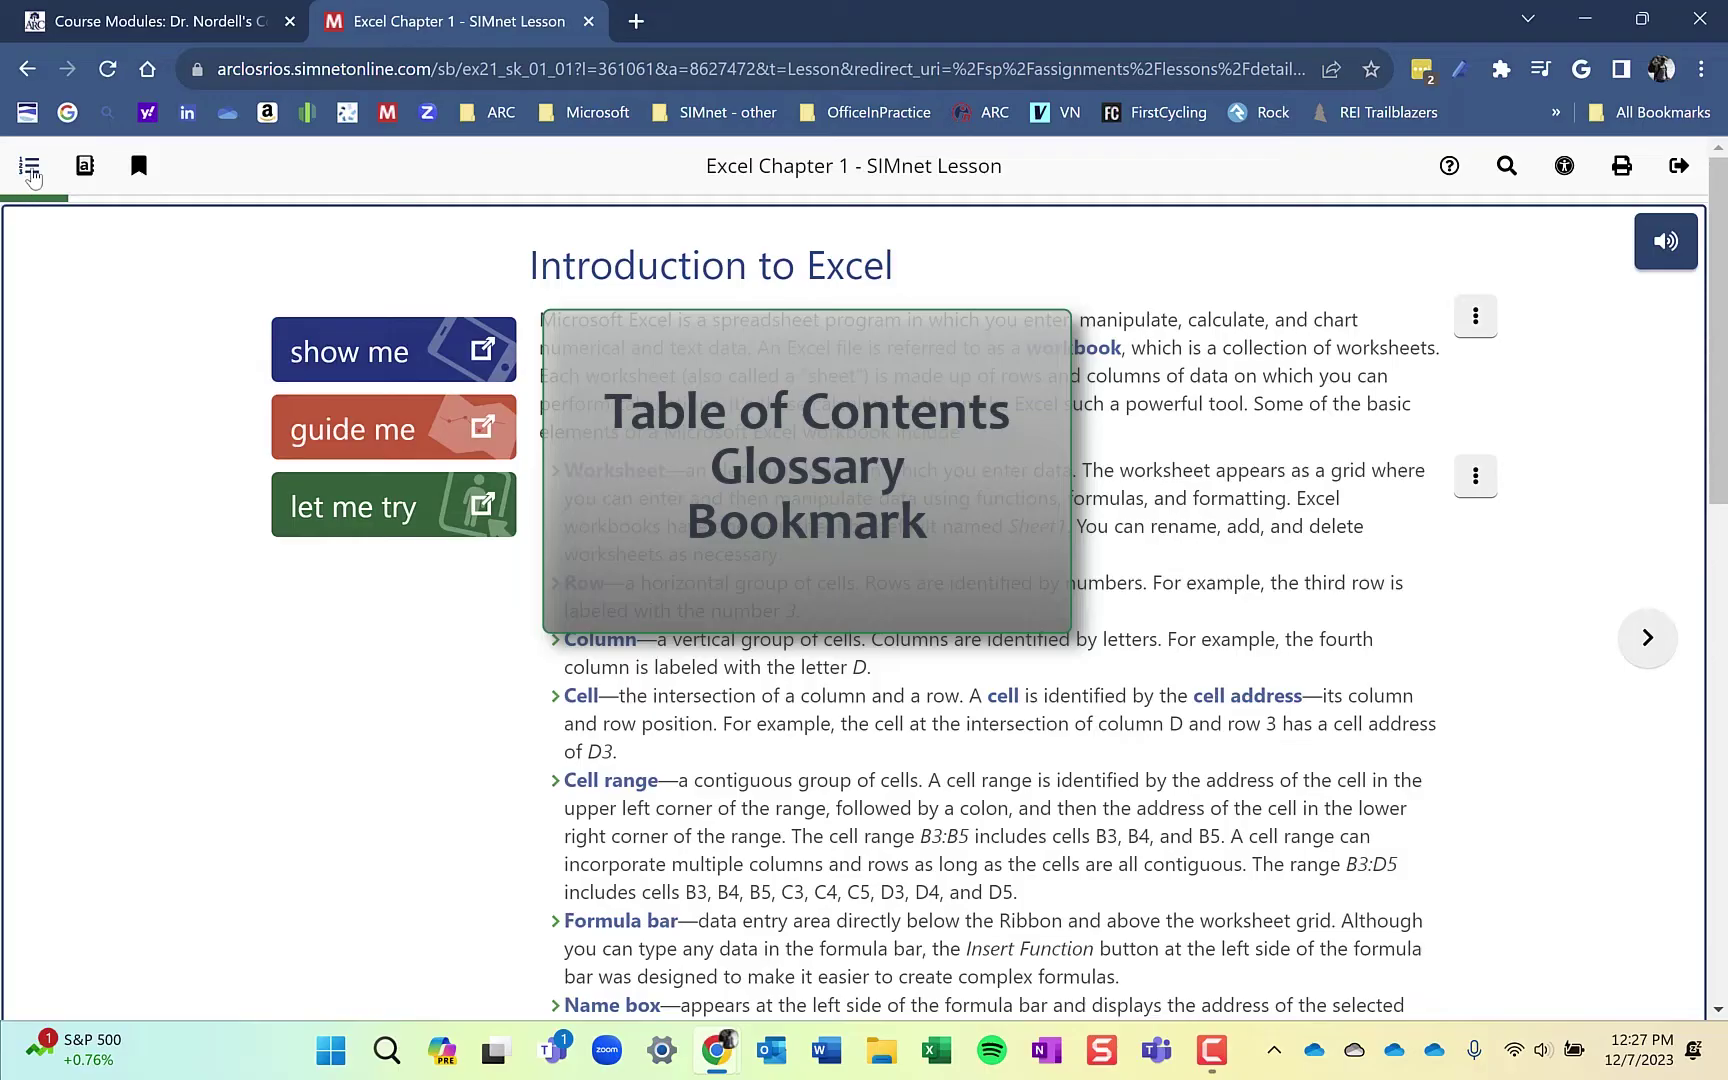
click(30, 168)
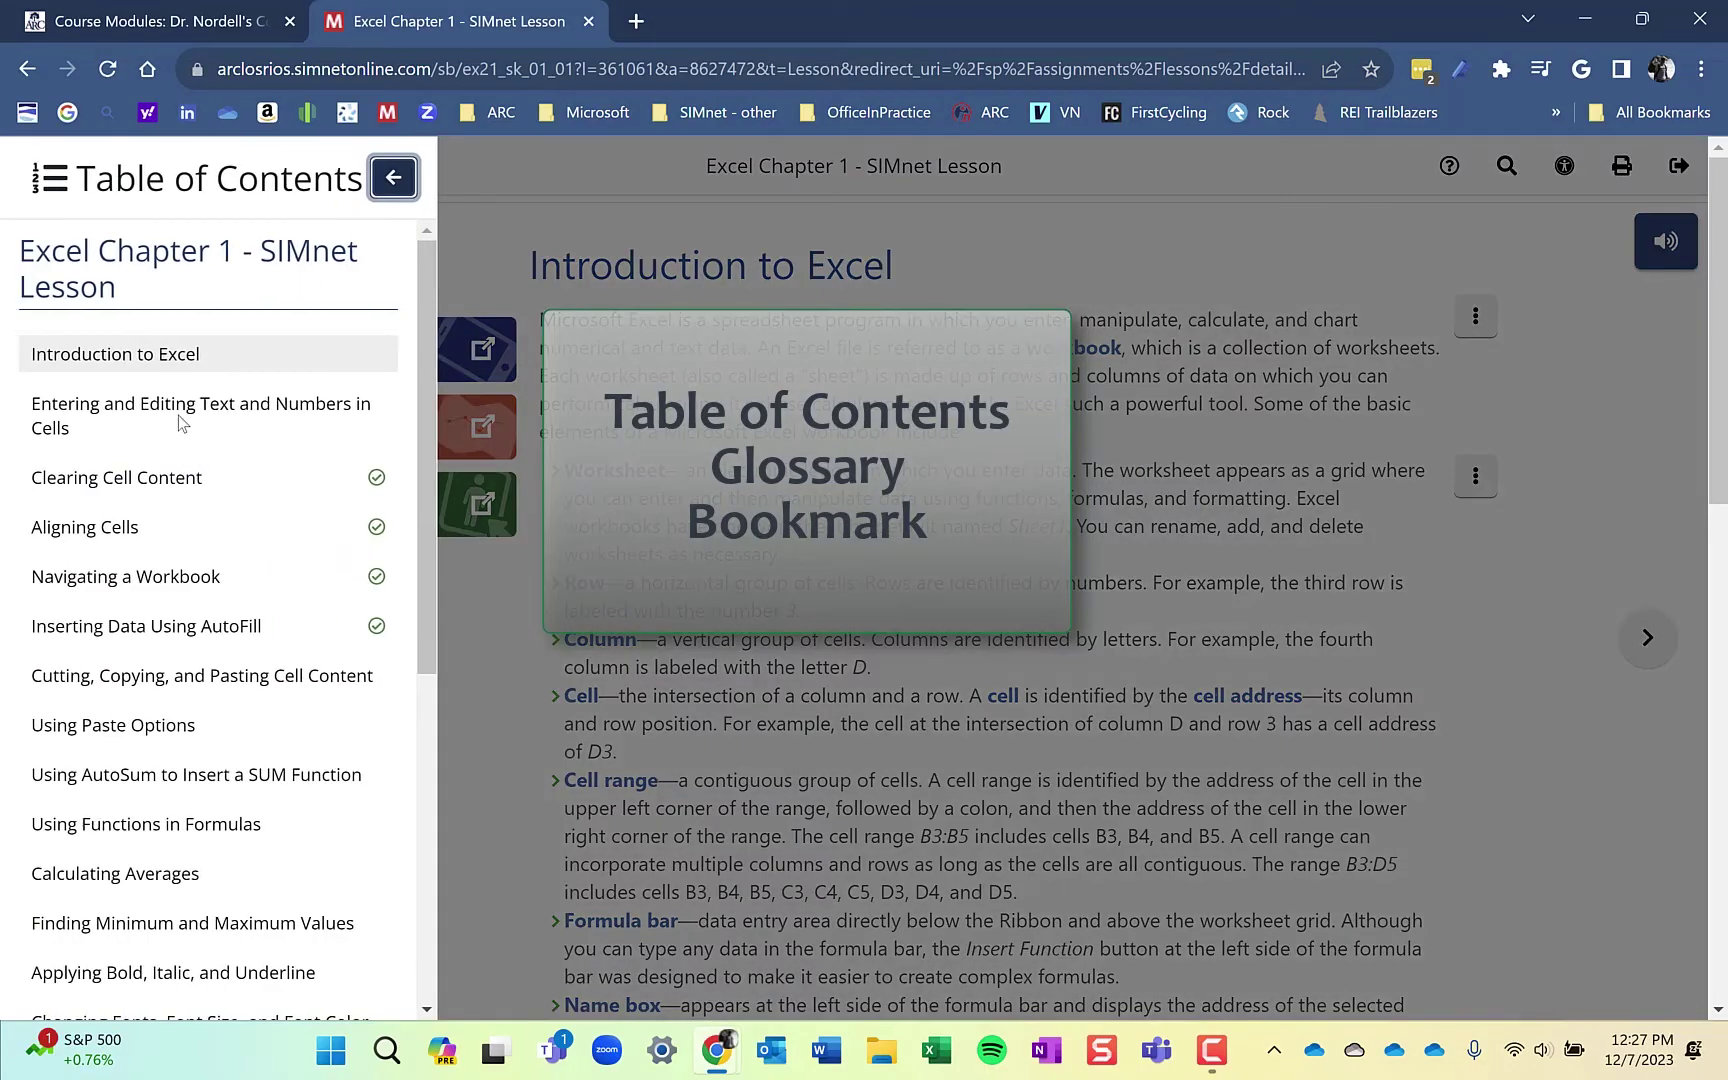
scroll(160, 660, down, 6)
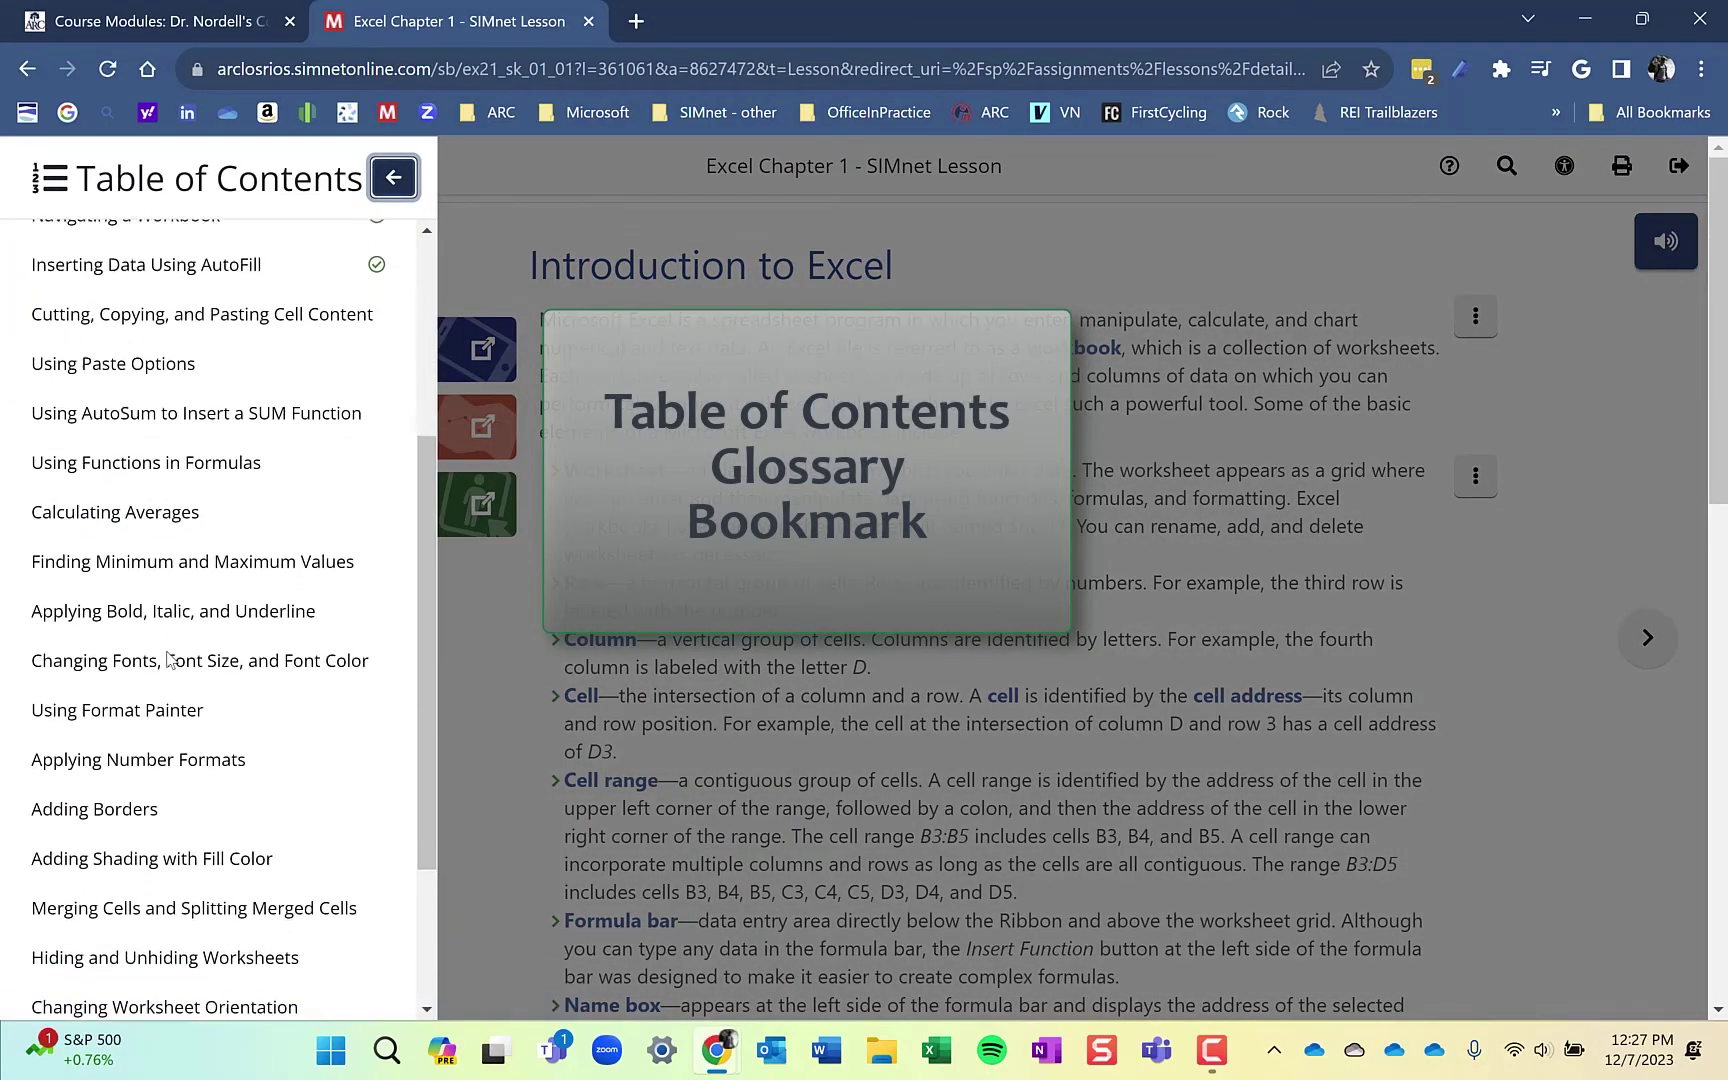
scroll(168, 658, up, 6)
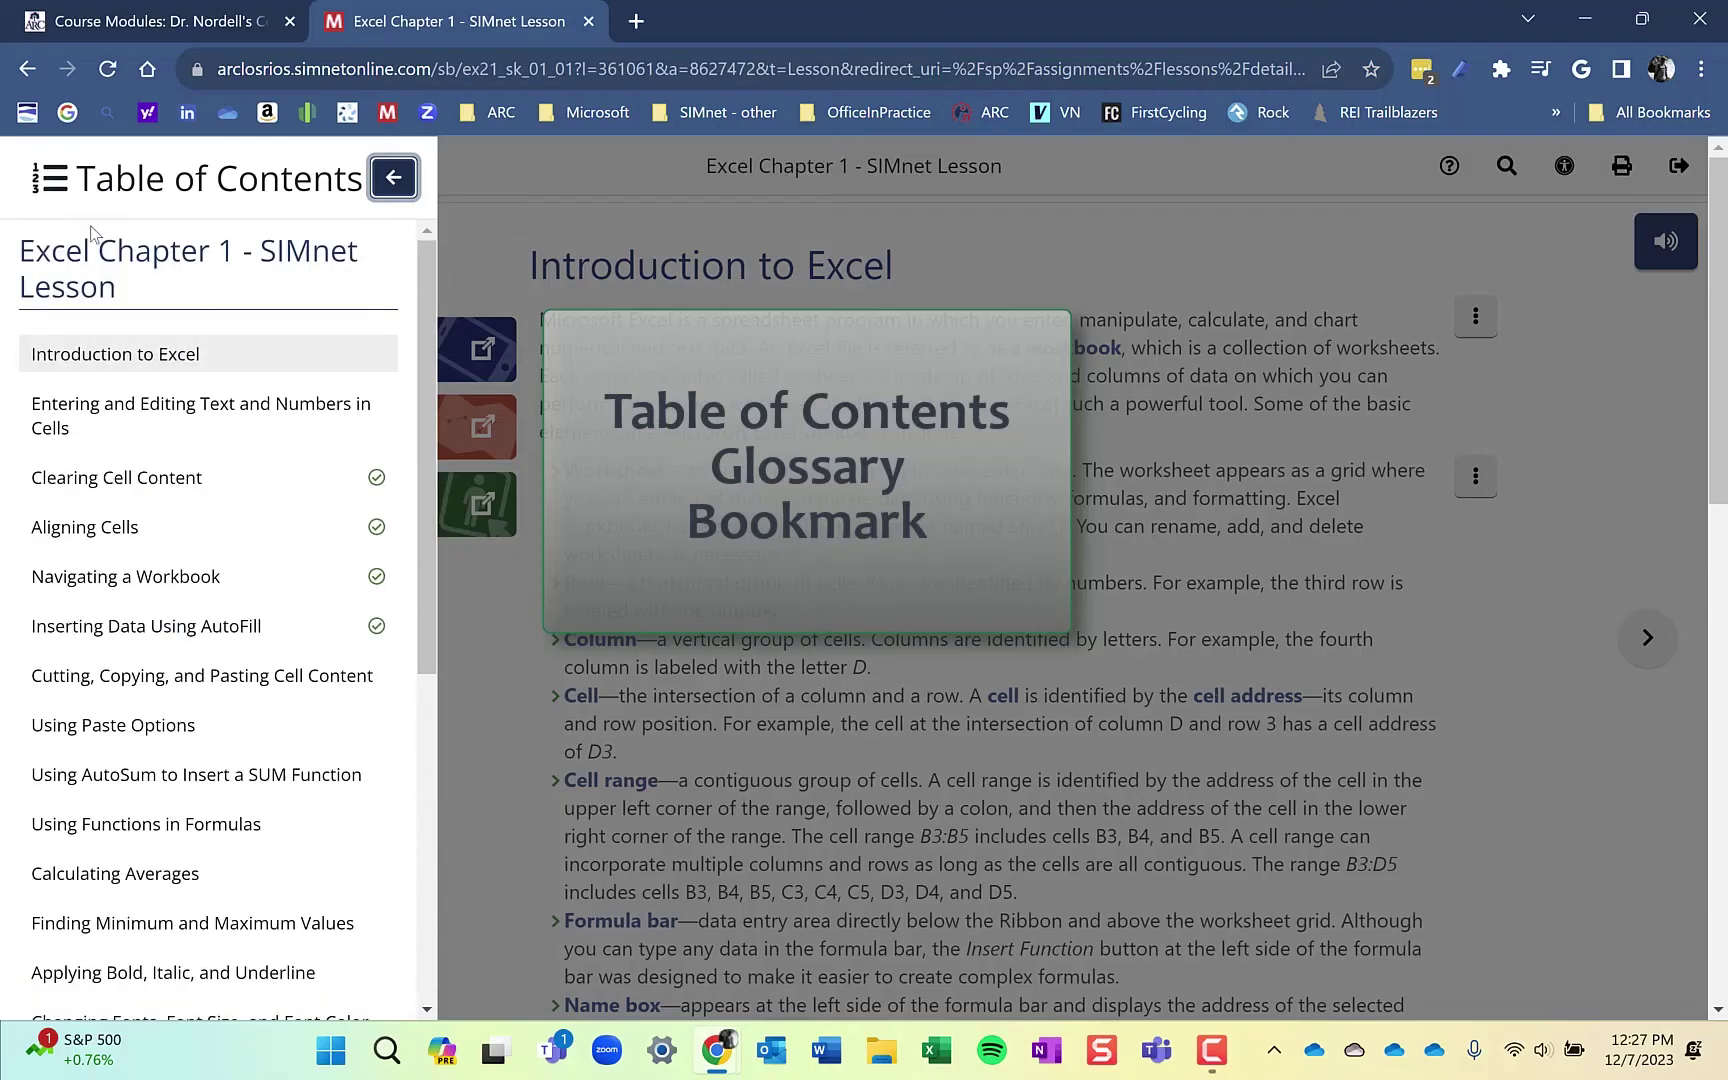
click(751, 292)
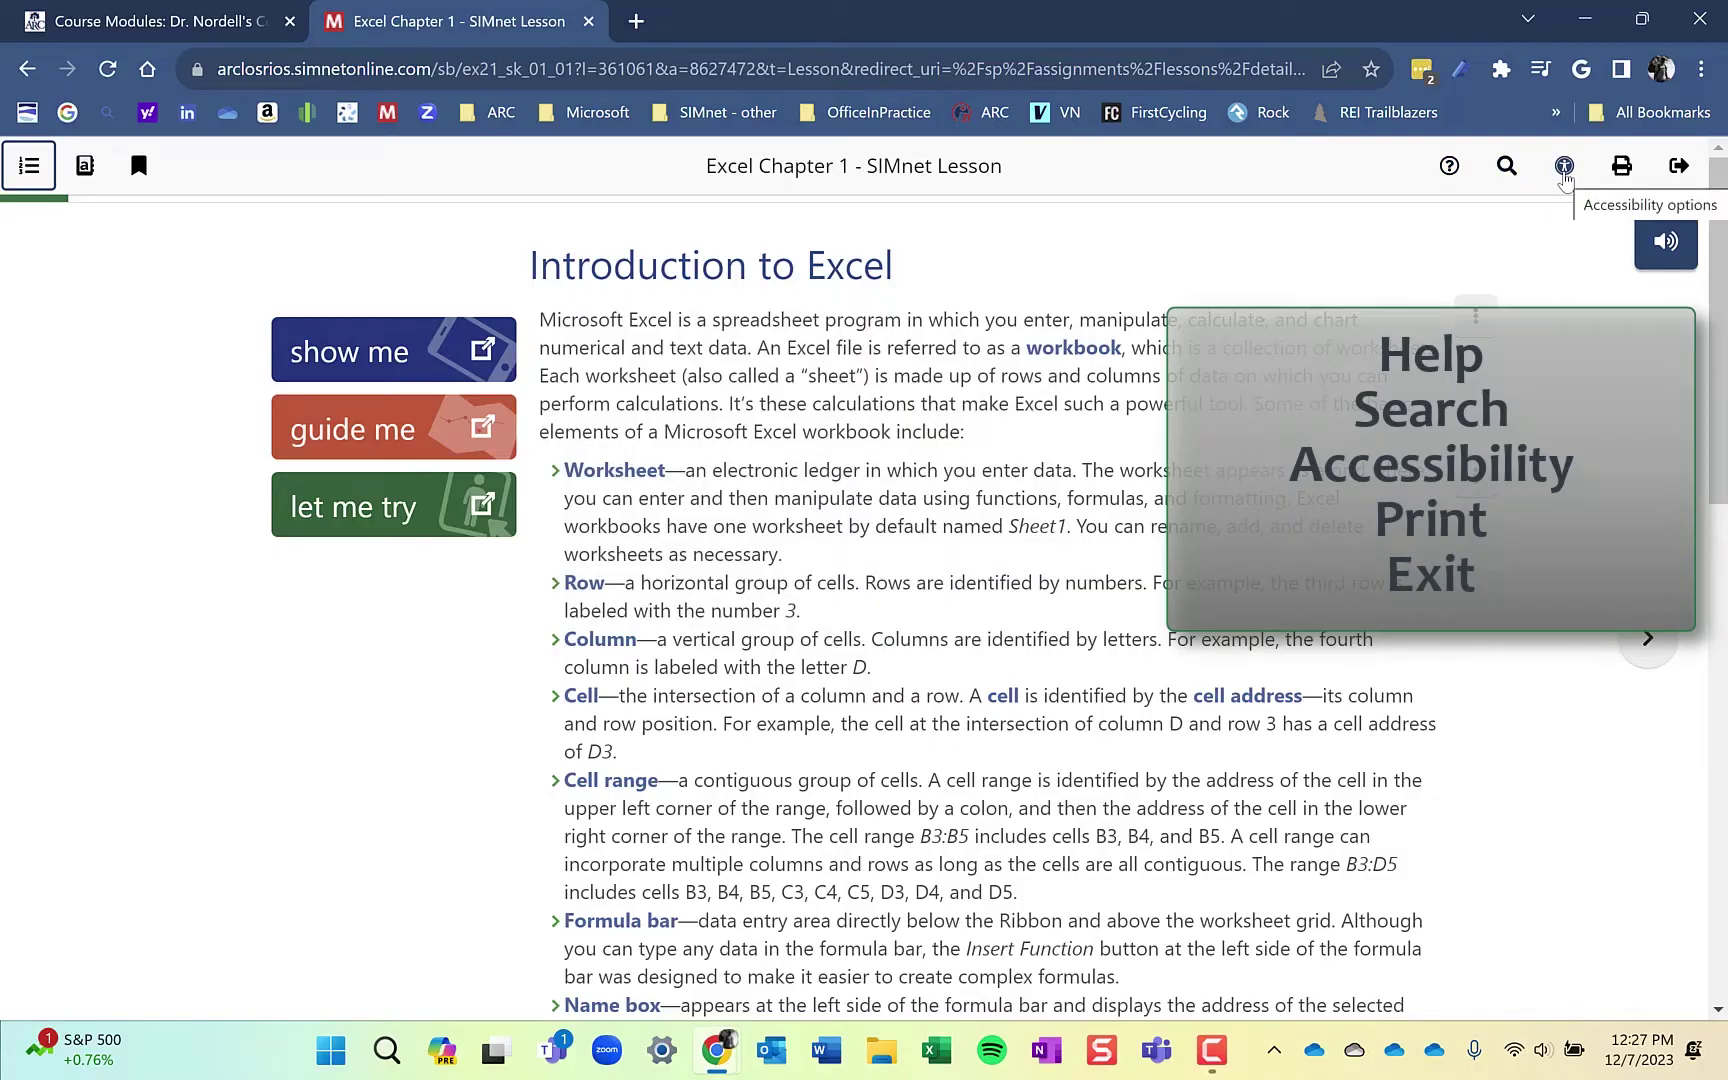
click(1564, 167)
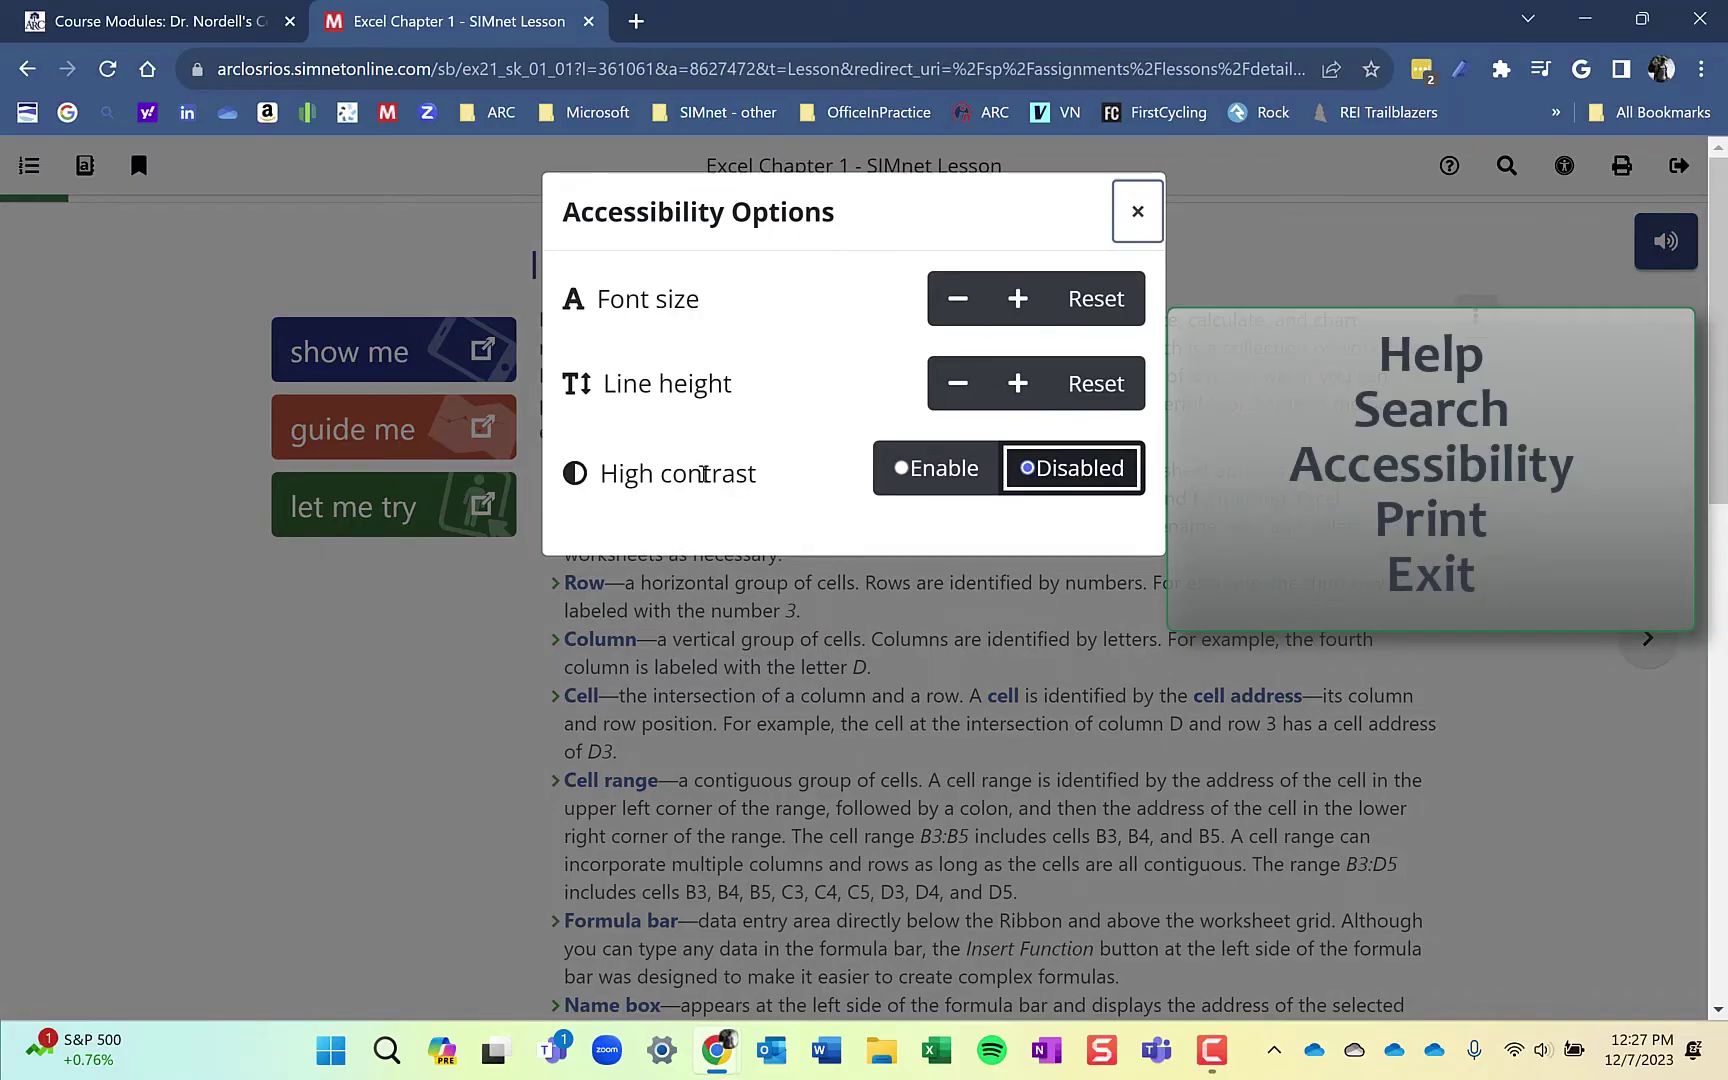
click(1137, 214)
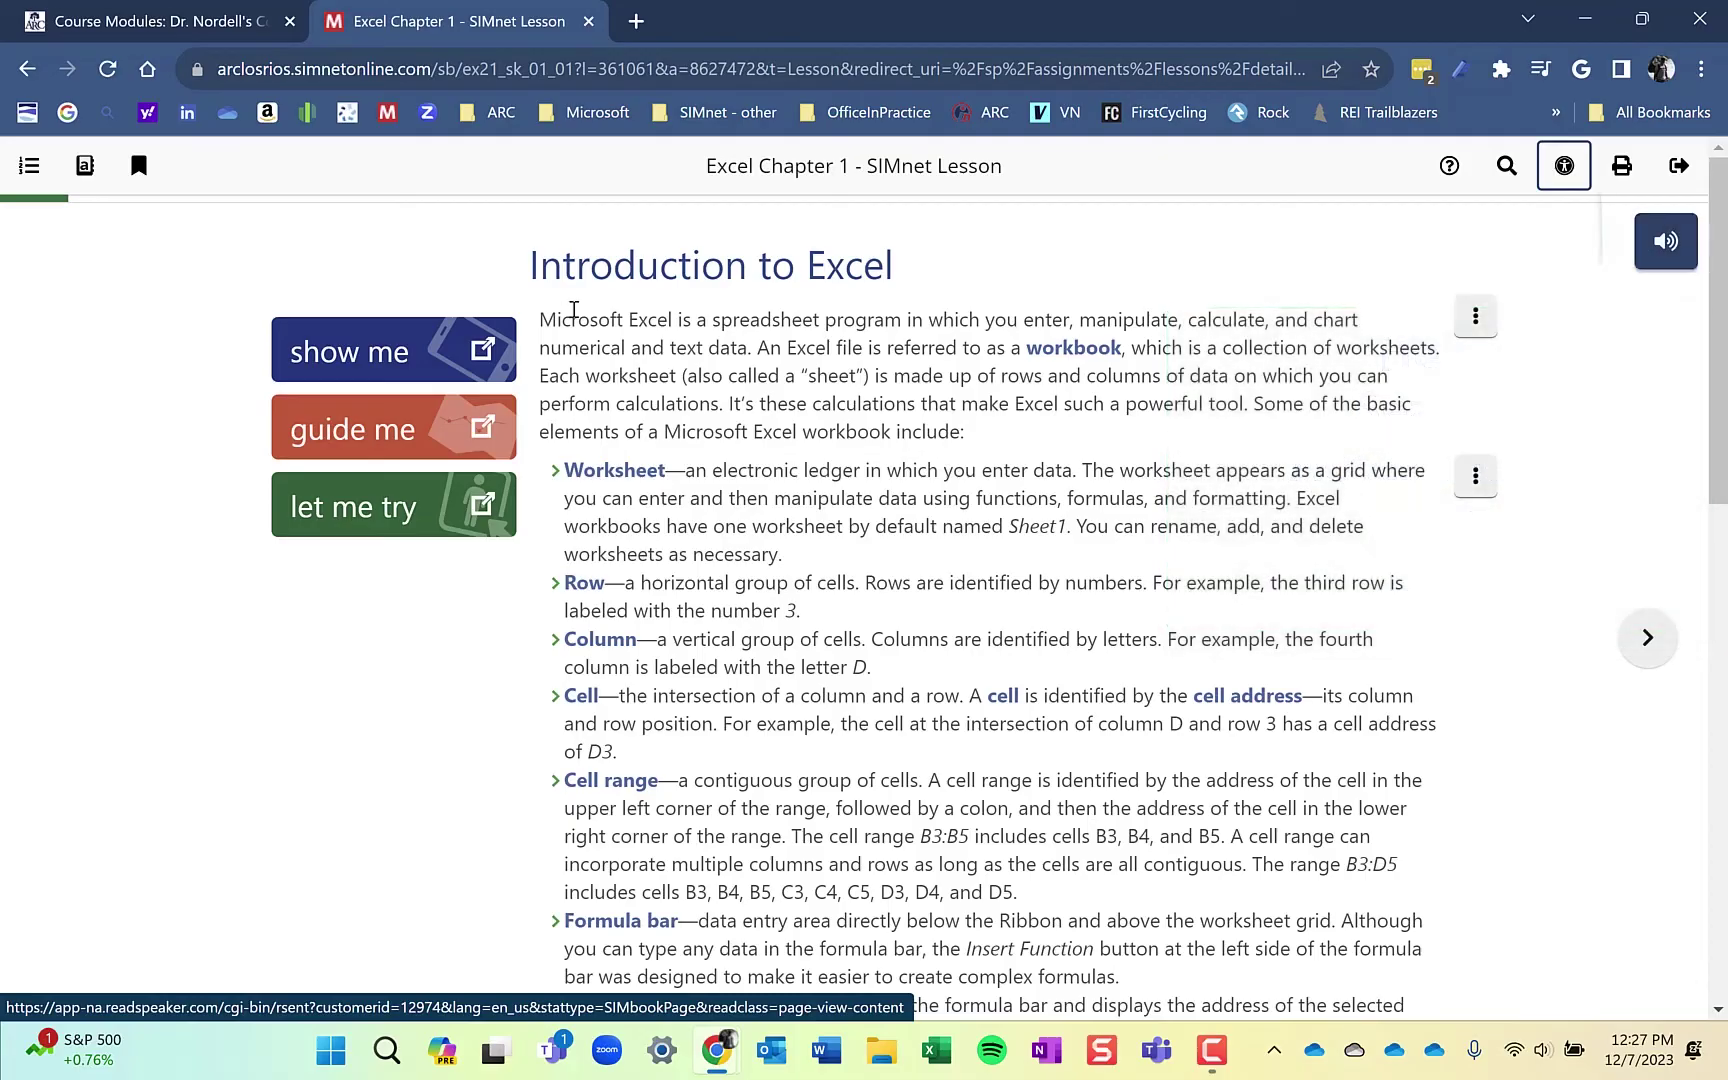
drag(541, 316, 995, 432)
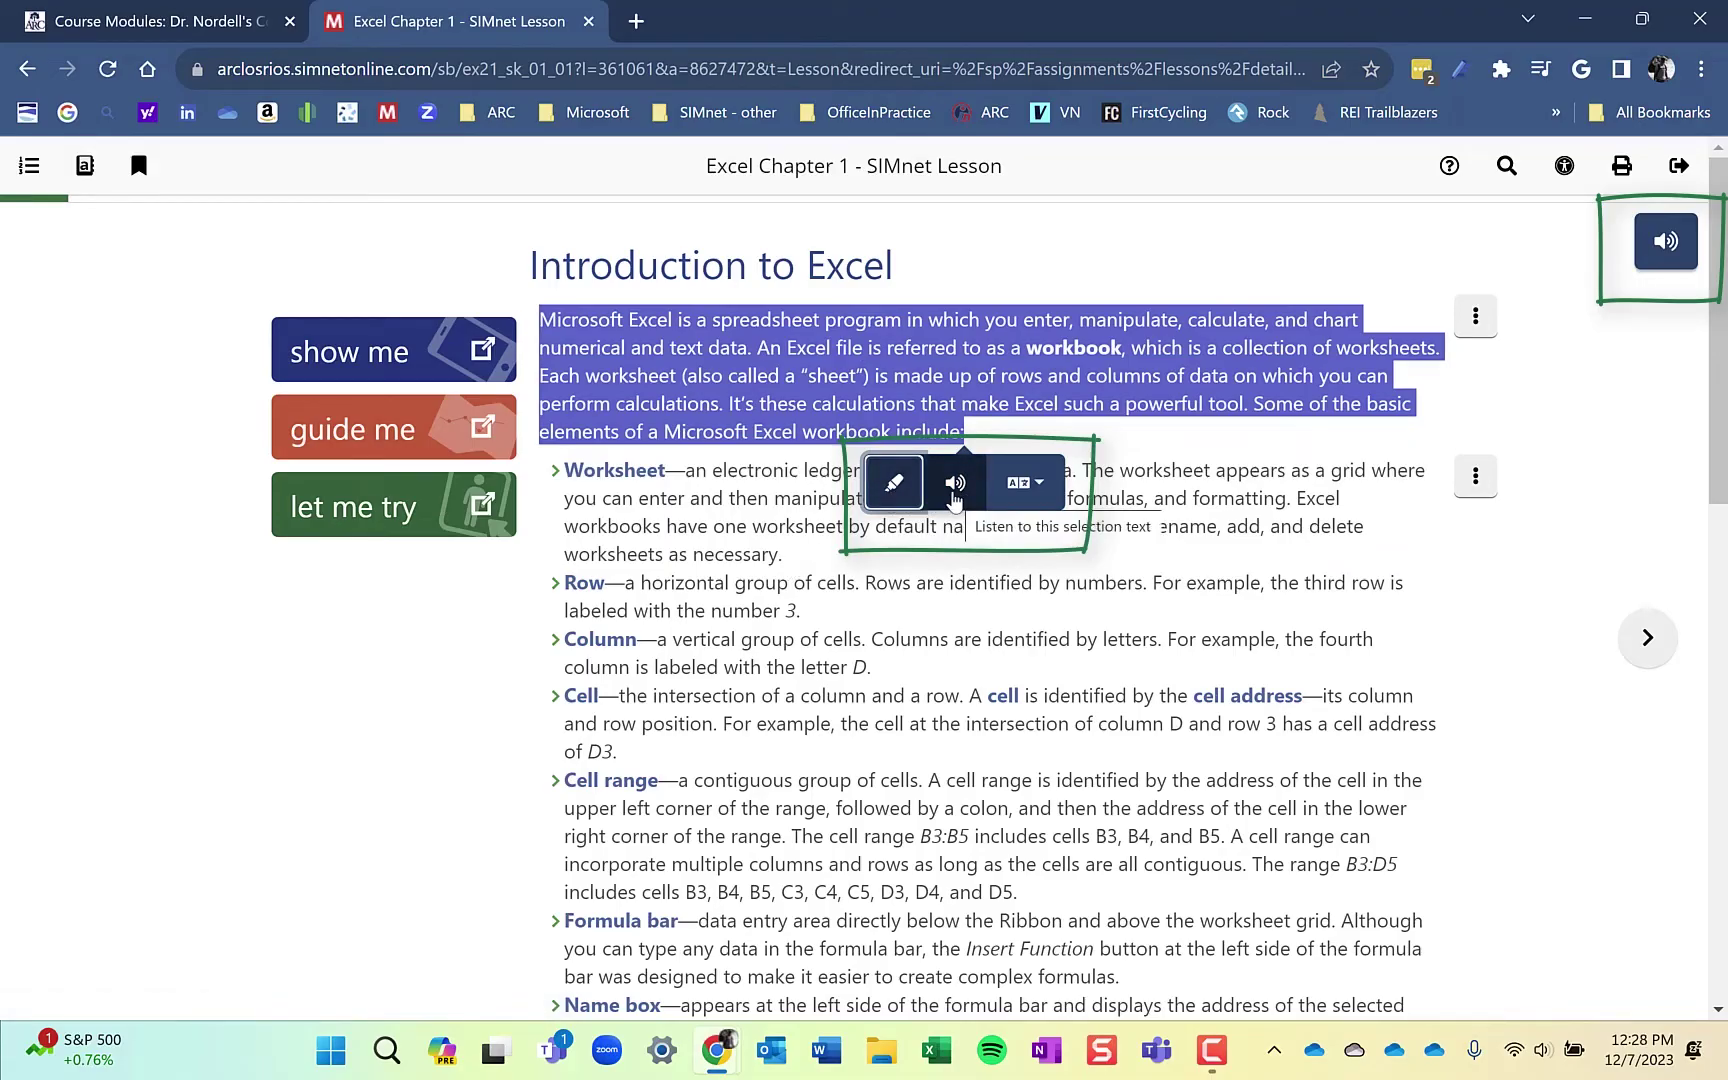
click(1024, 484)
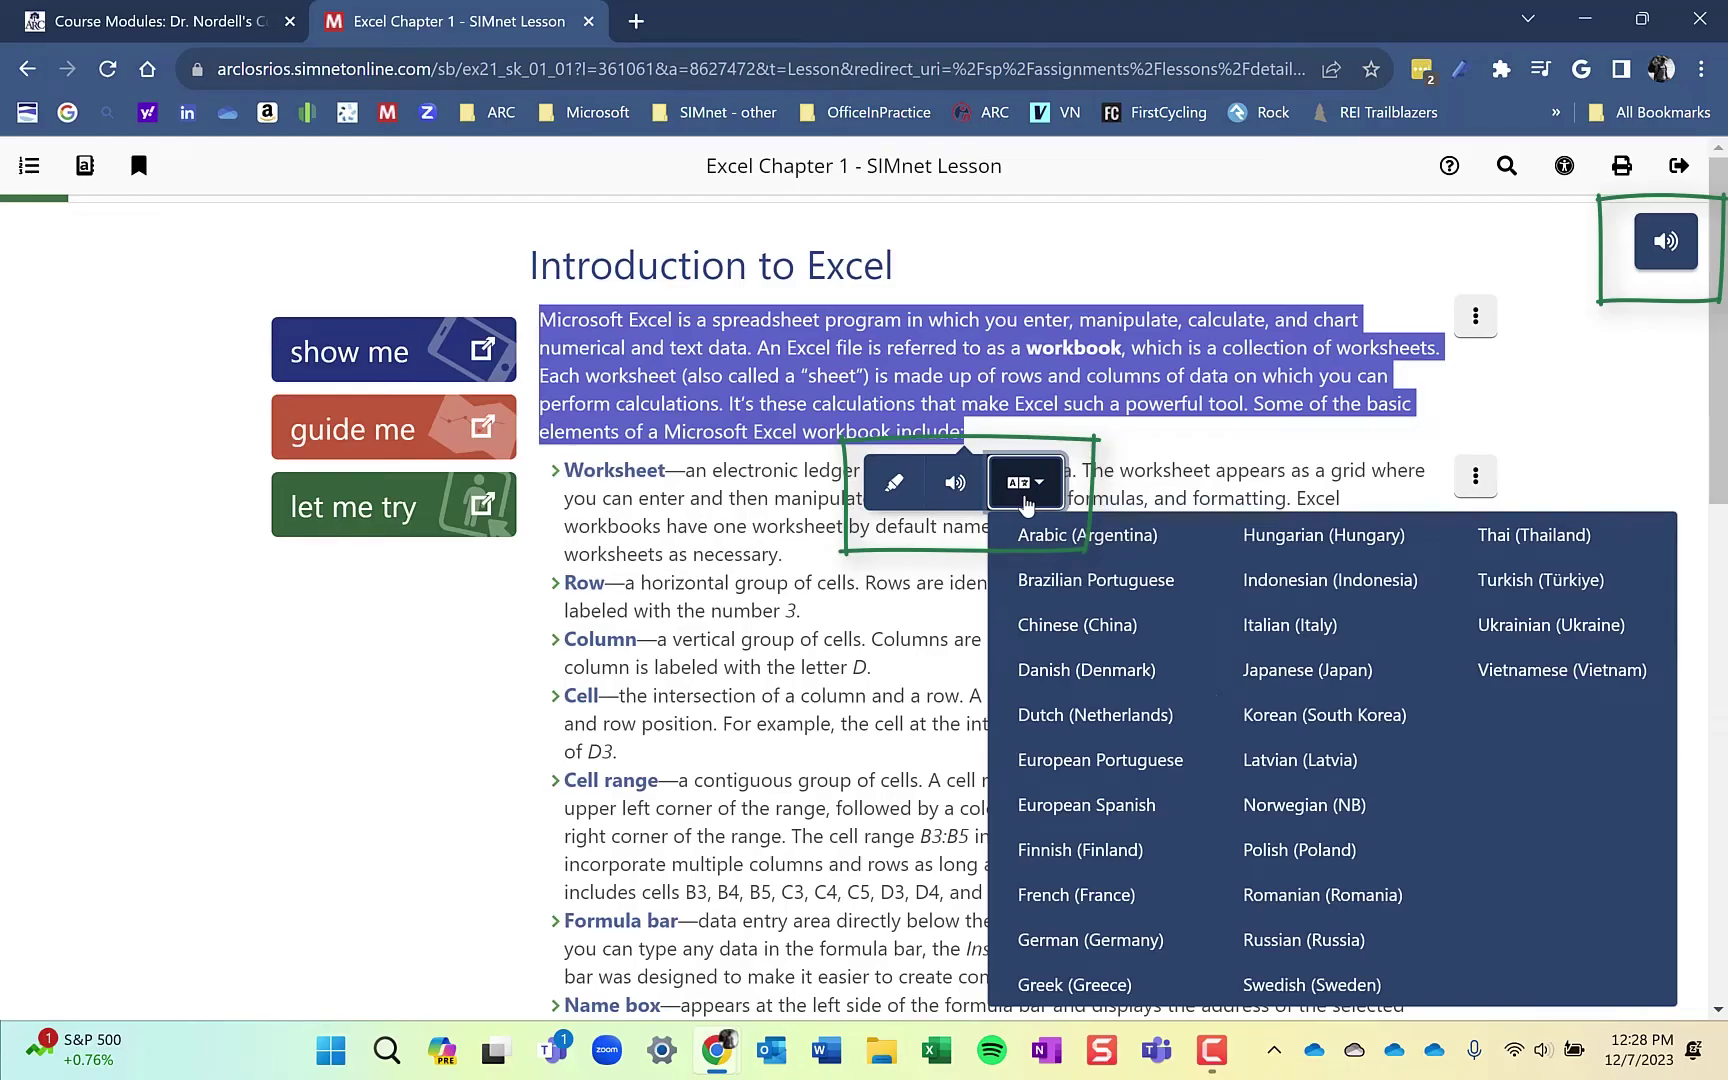
click(1120, 475)
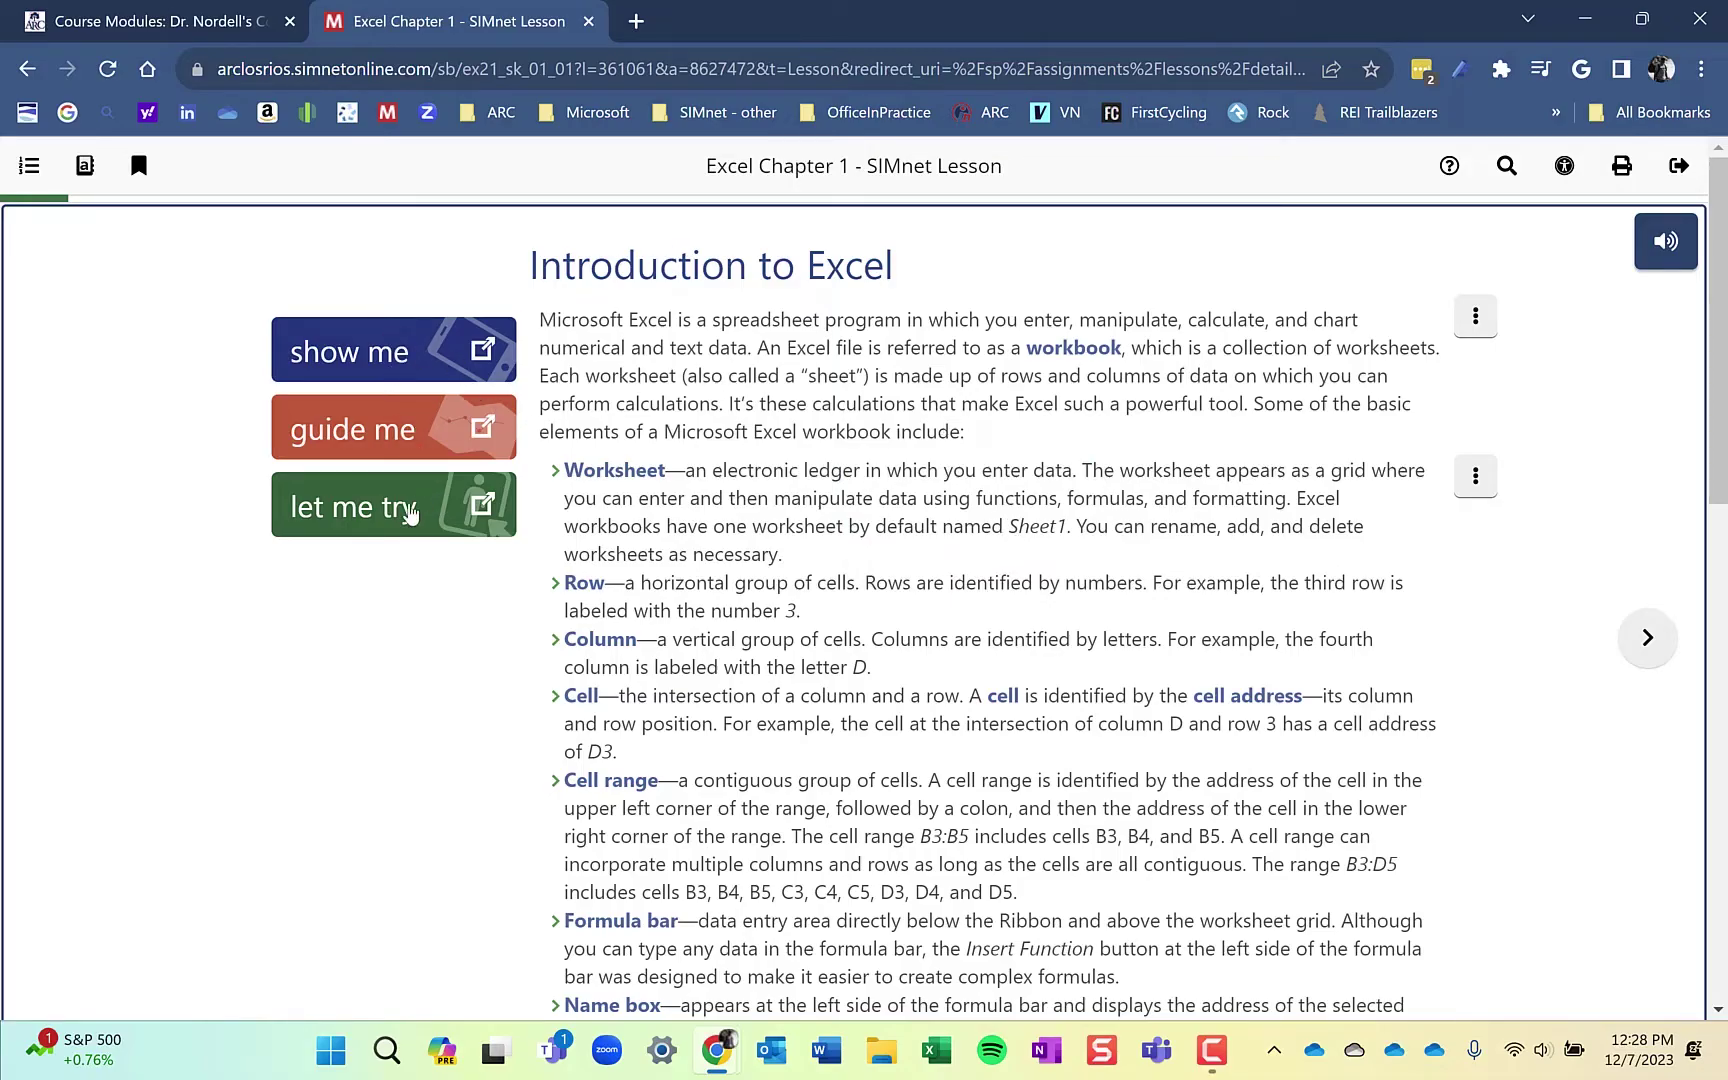
scroll(866, 657, down, 15)
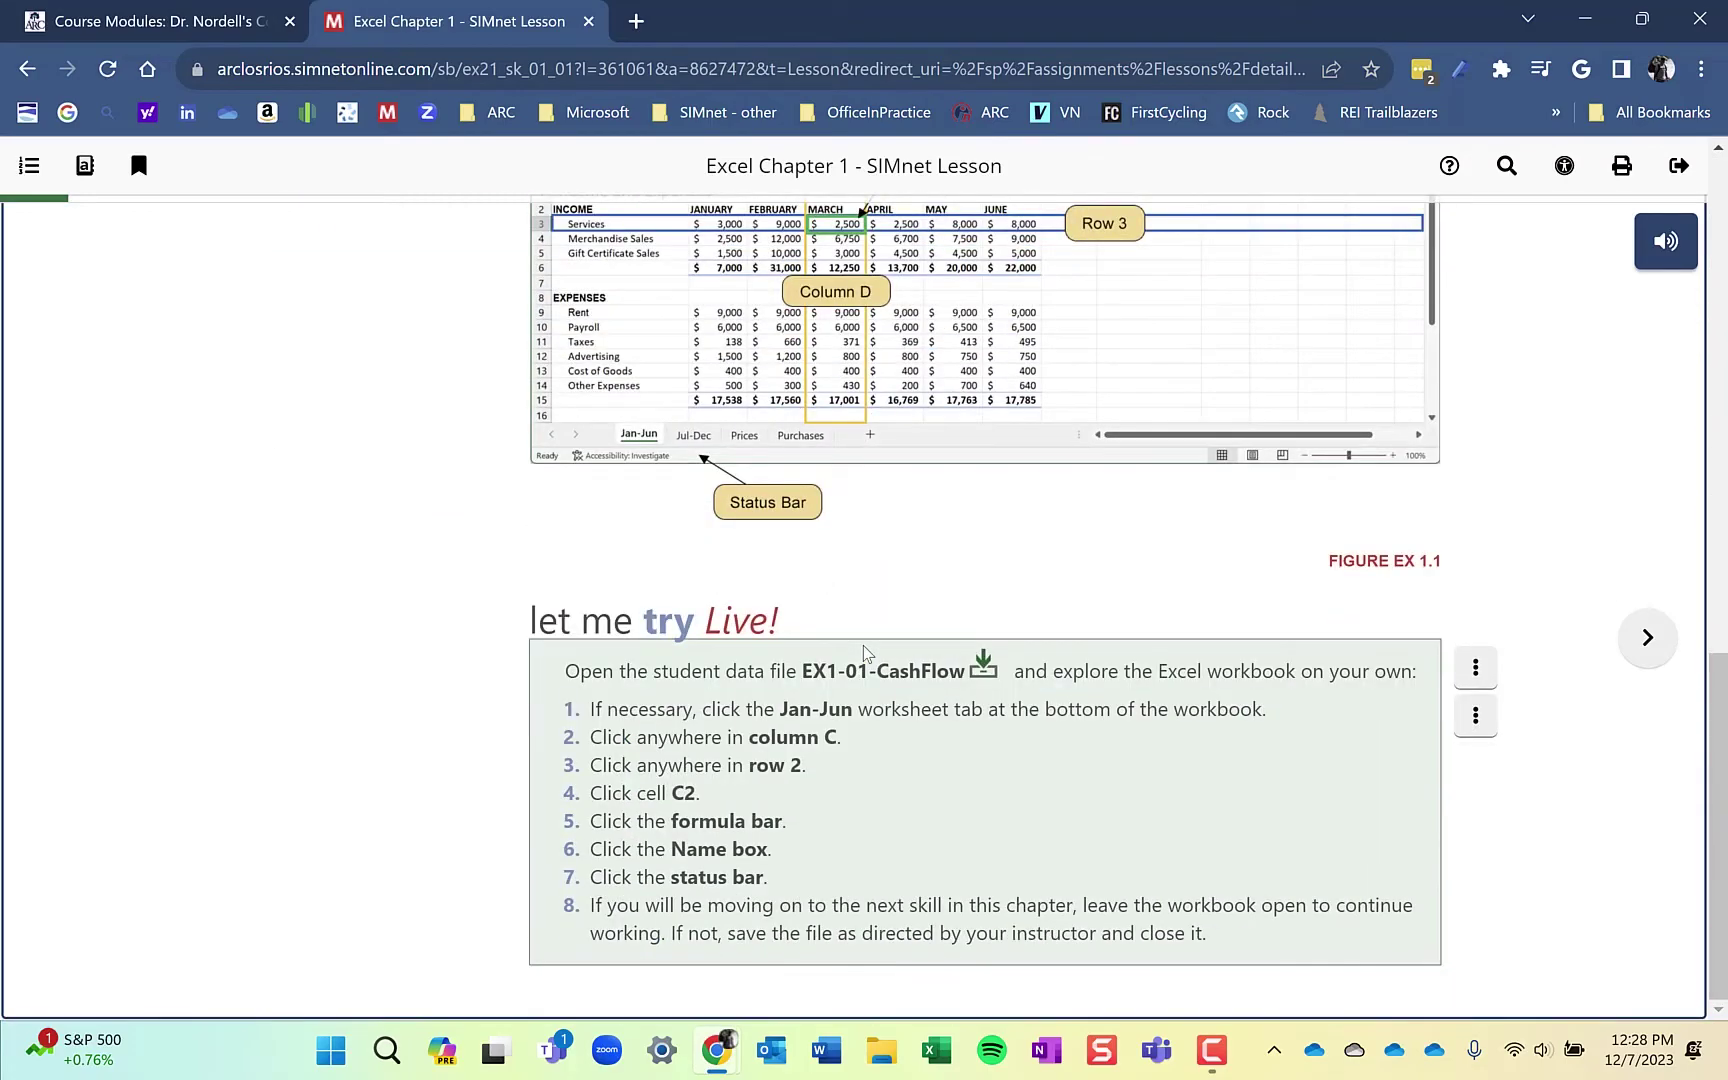
scroll(866, 648, up, 15)
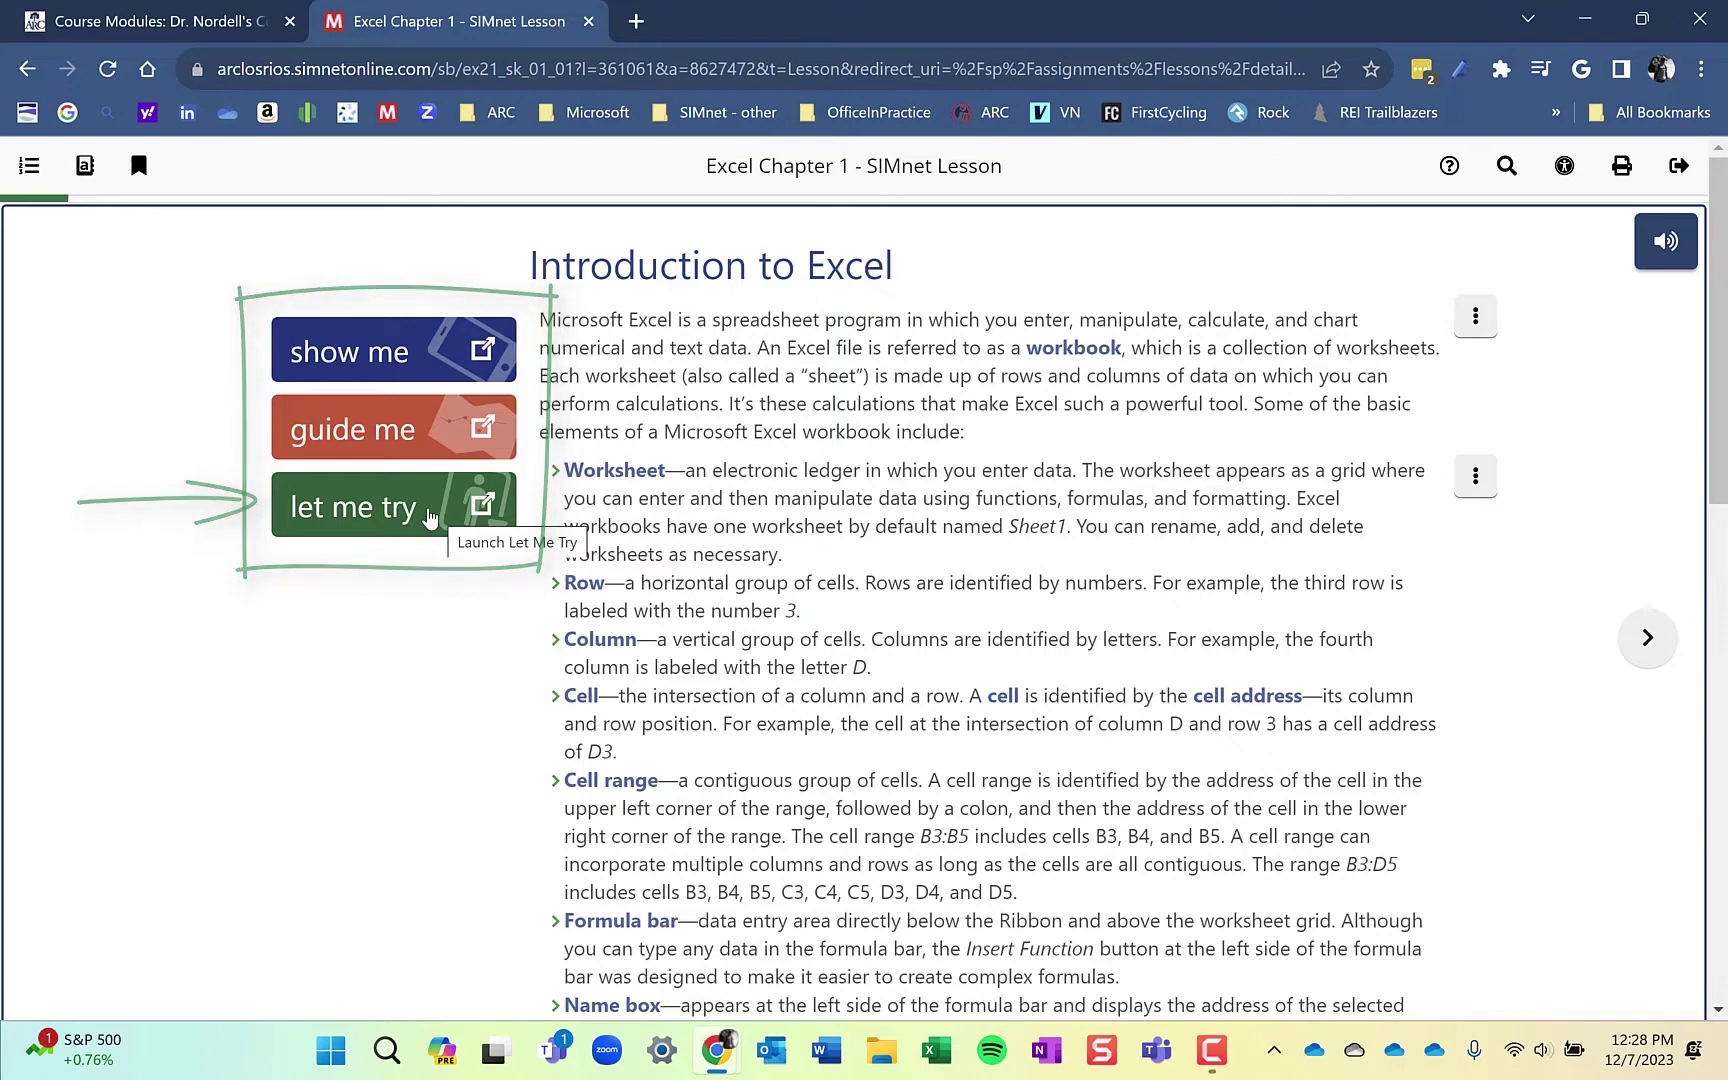
- Launch the Let Me Try practice and browse the Insert, Draw and Page Layout tabs
click(430, 515)
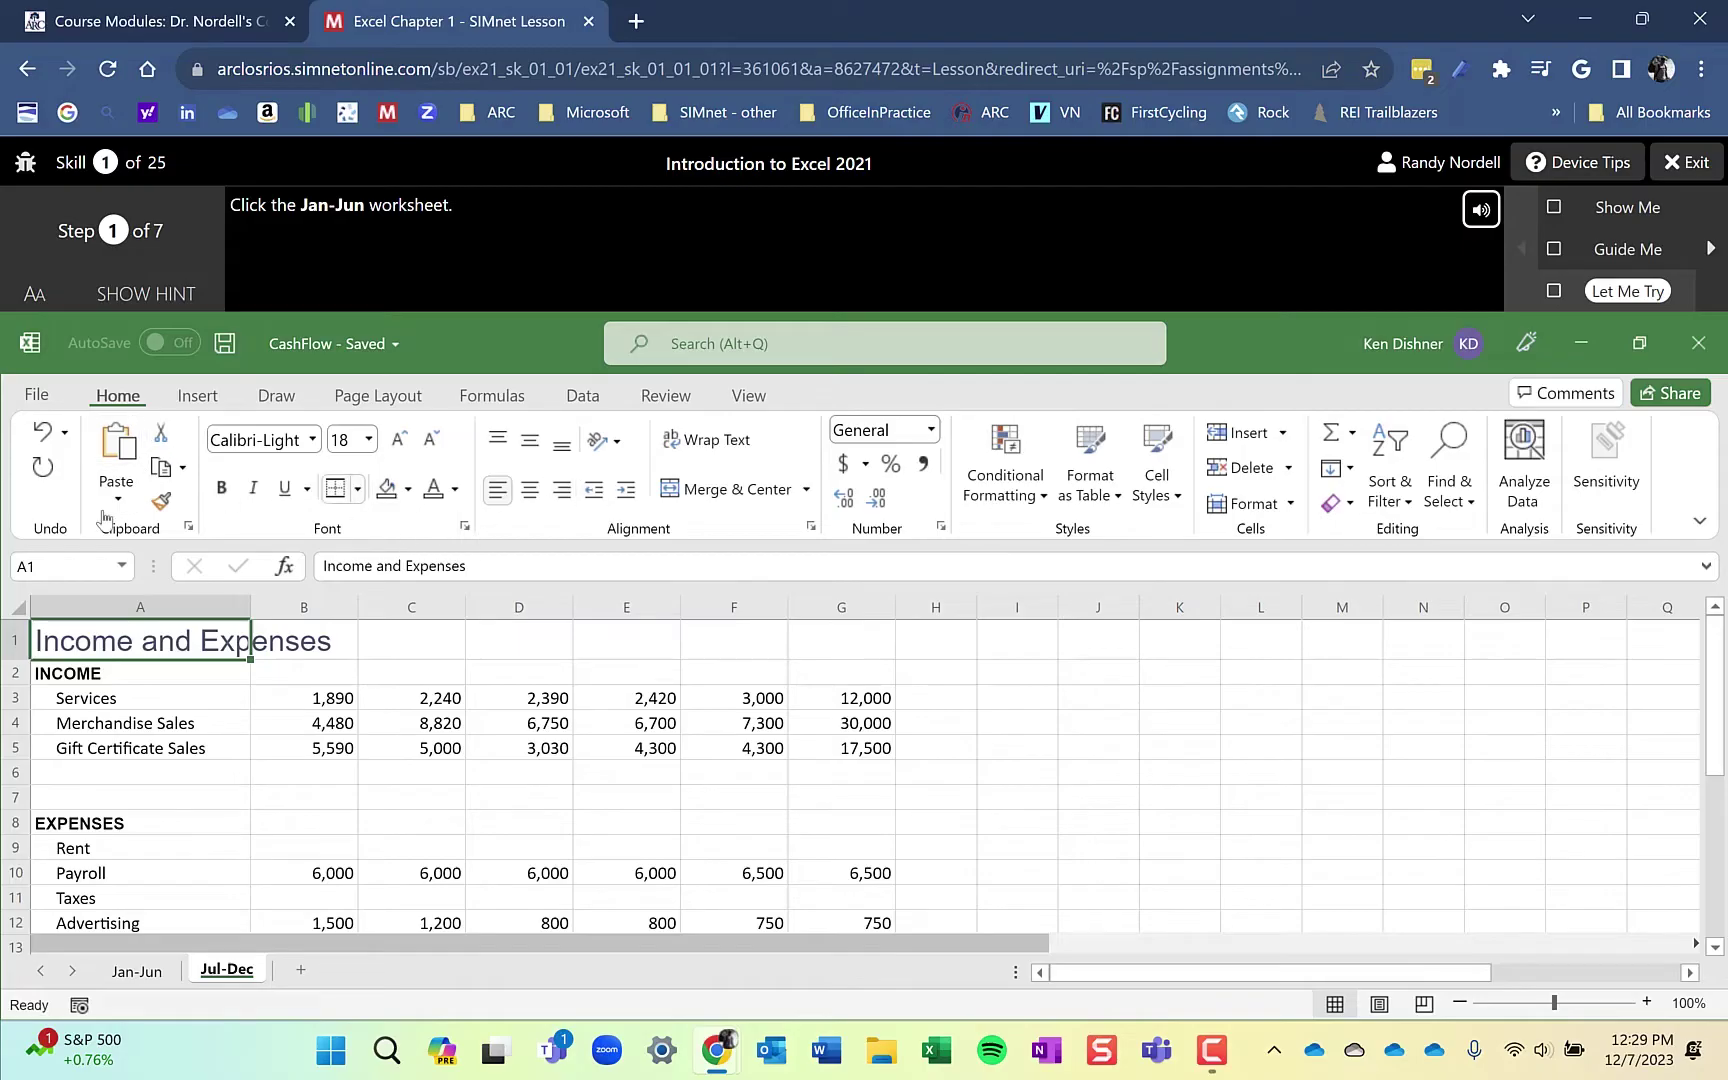
click(195, 398)
click(279, 398)
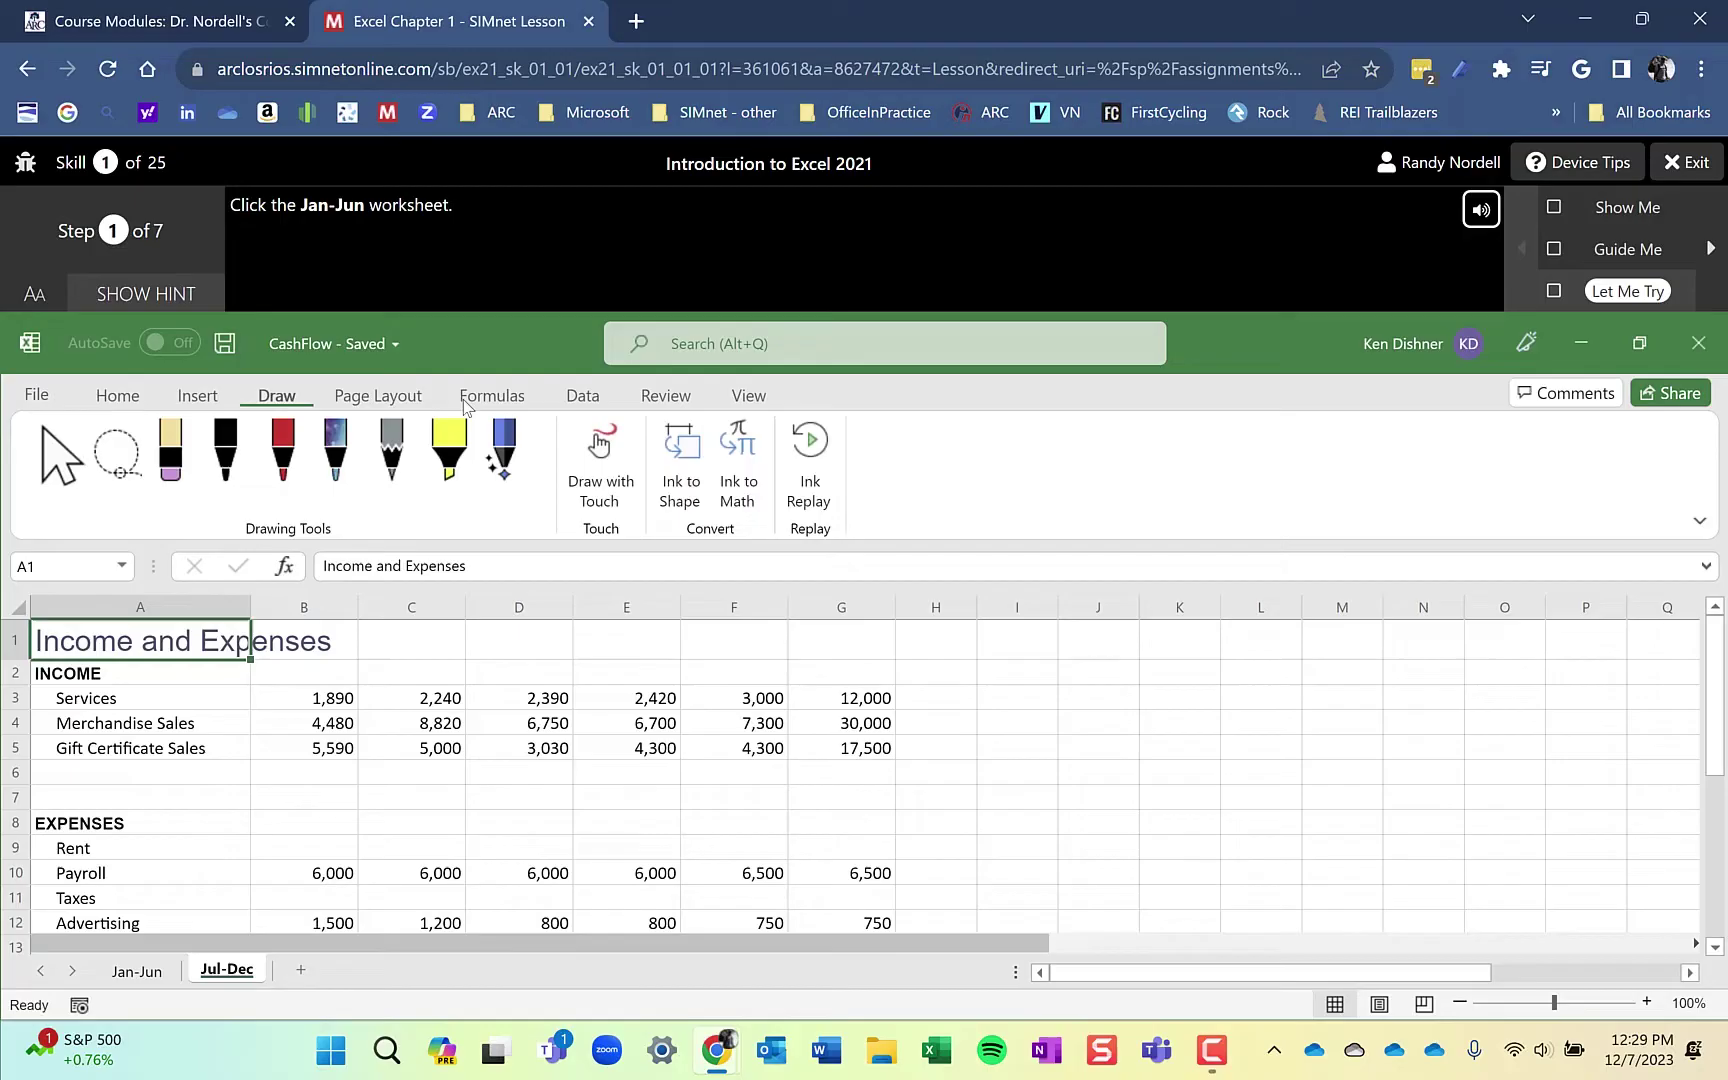
click(377, 398)
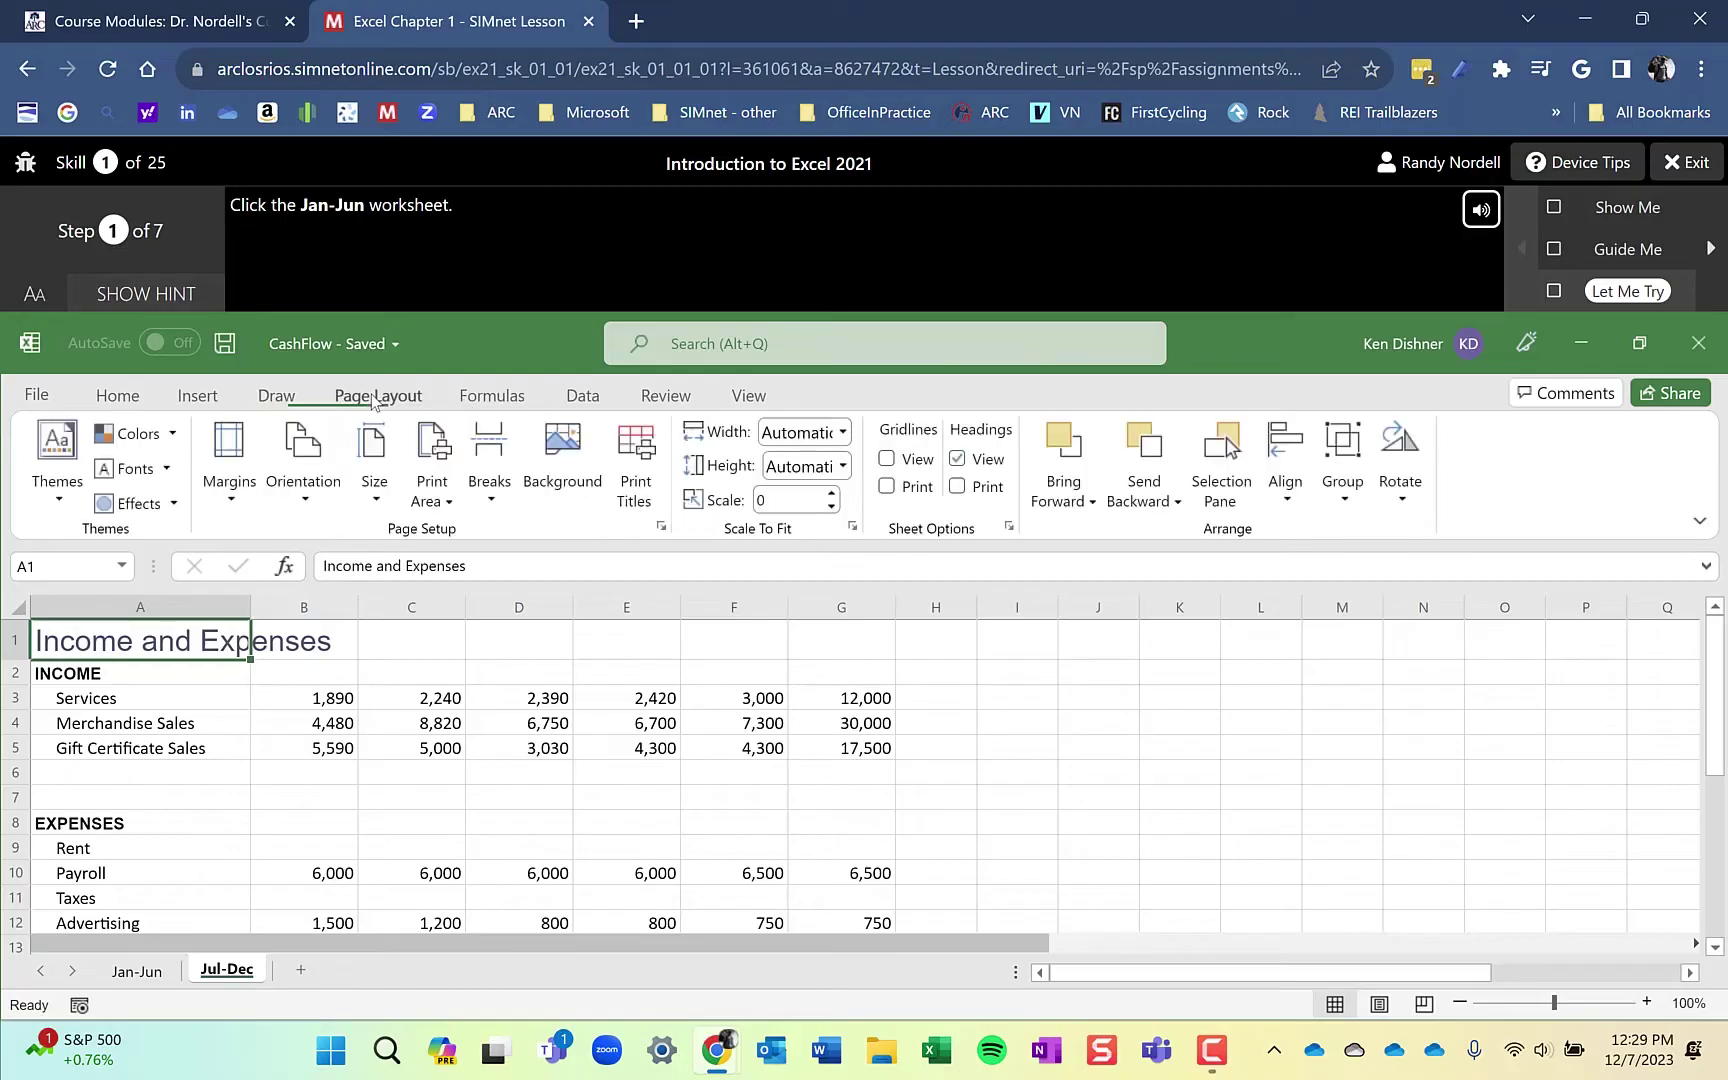
- Open and cancel Page Setup, then open and close the Breaks options
click(661, 528)
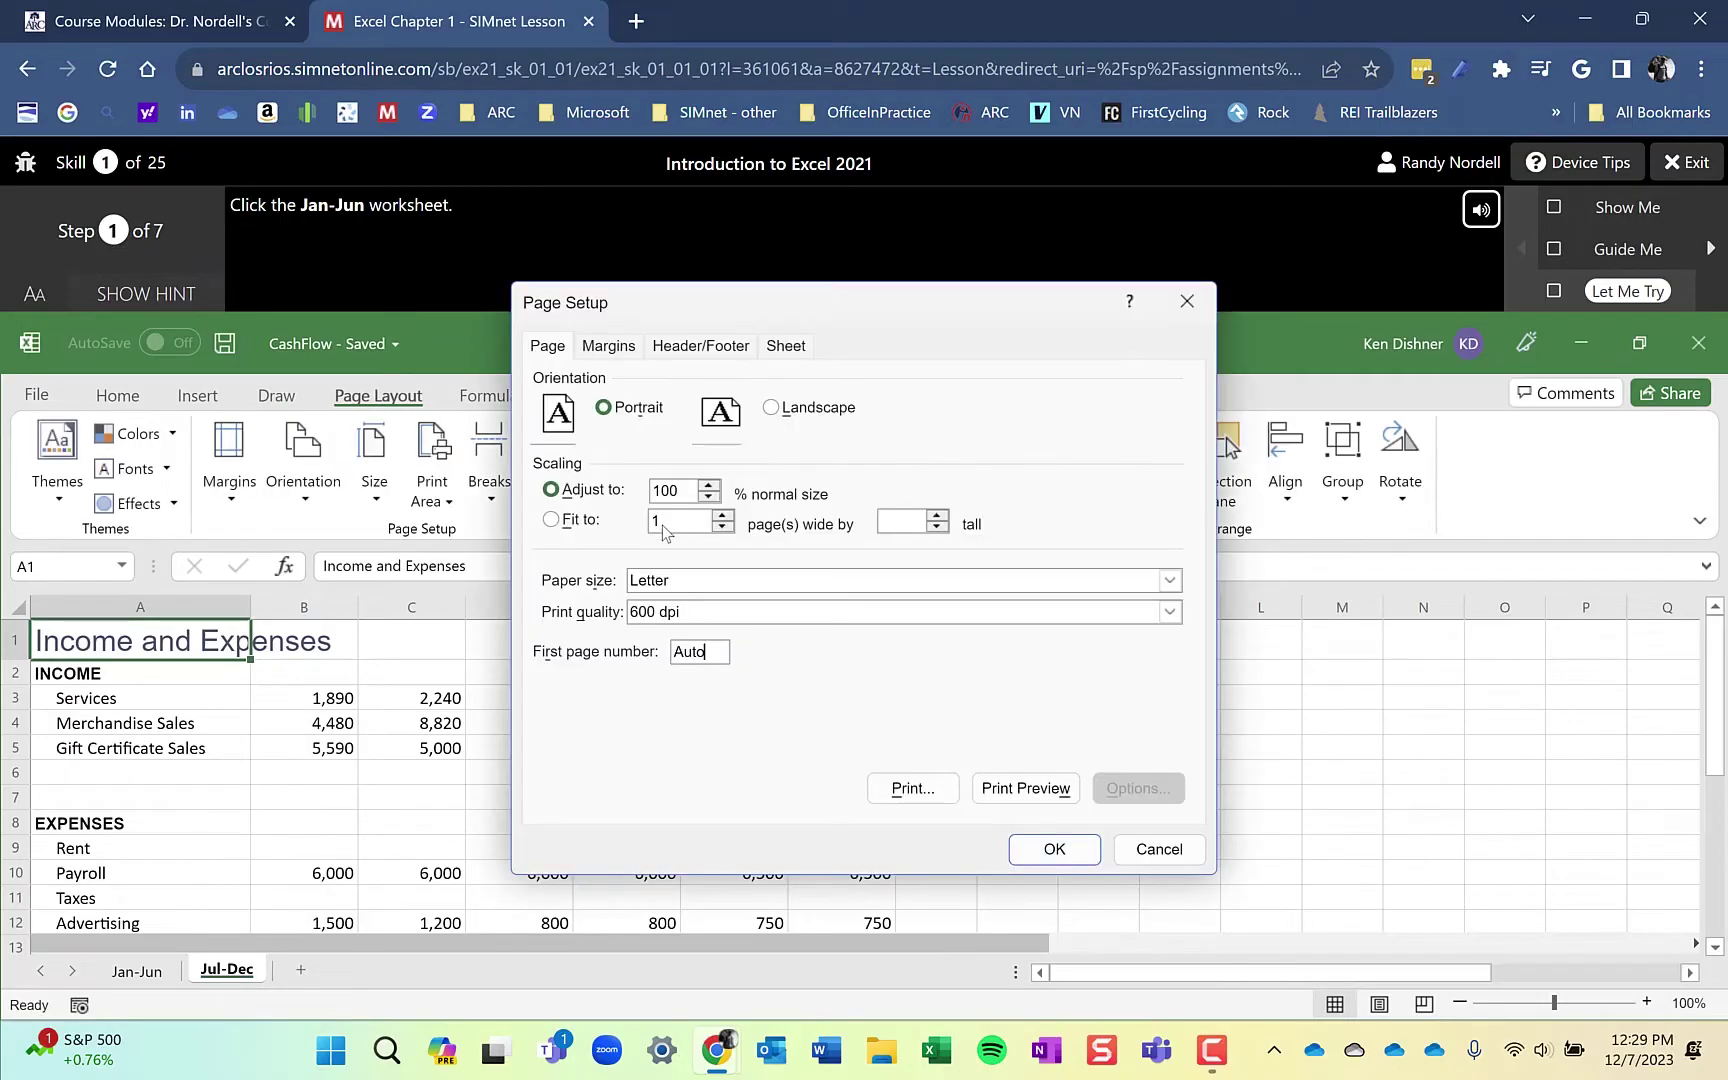
click(1142, 847)
click(491, 500)
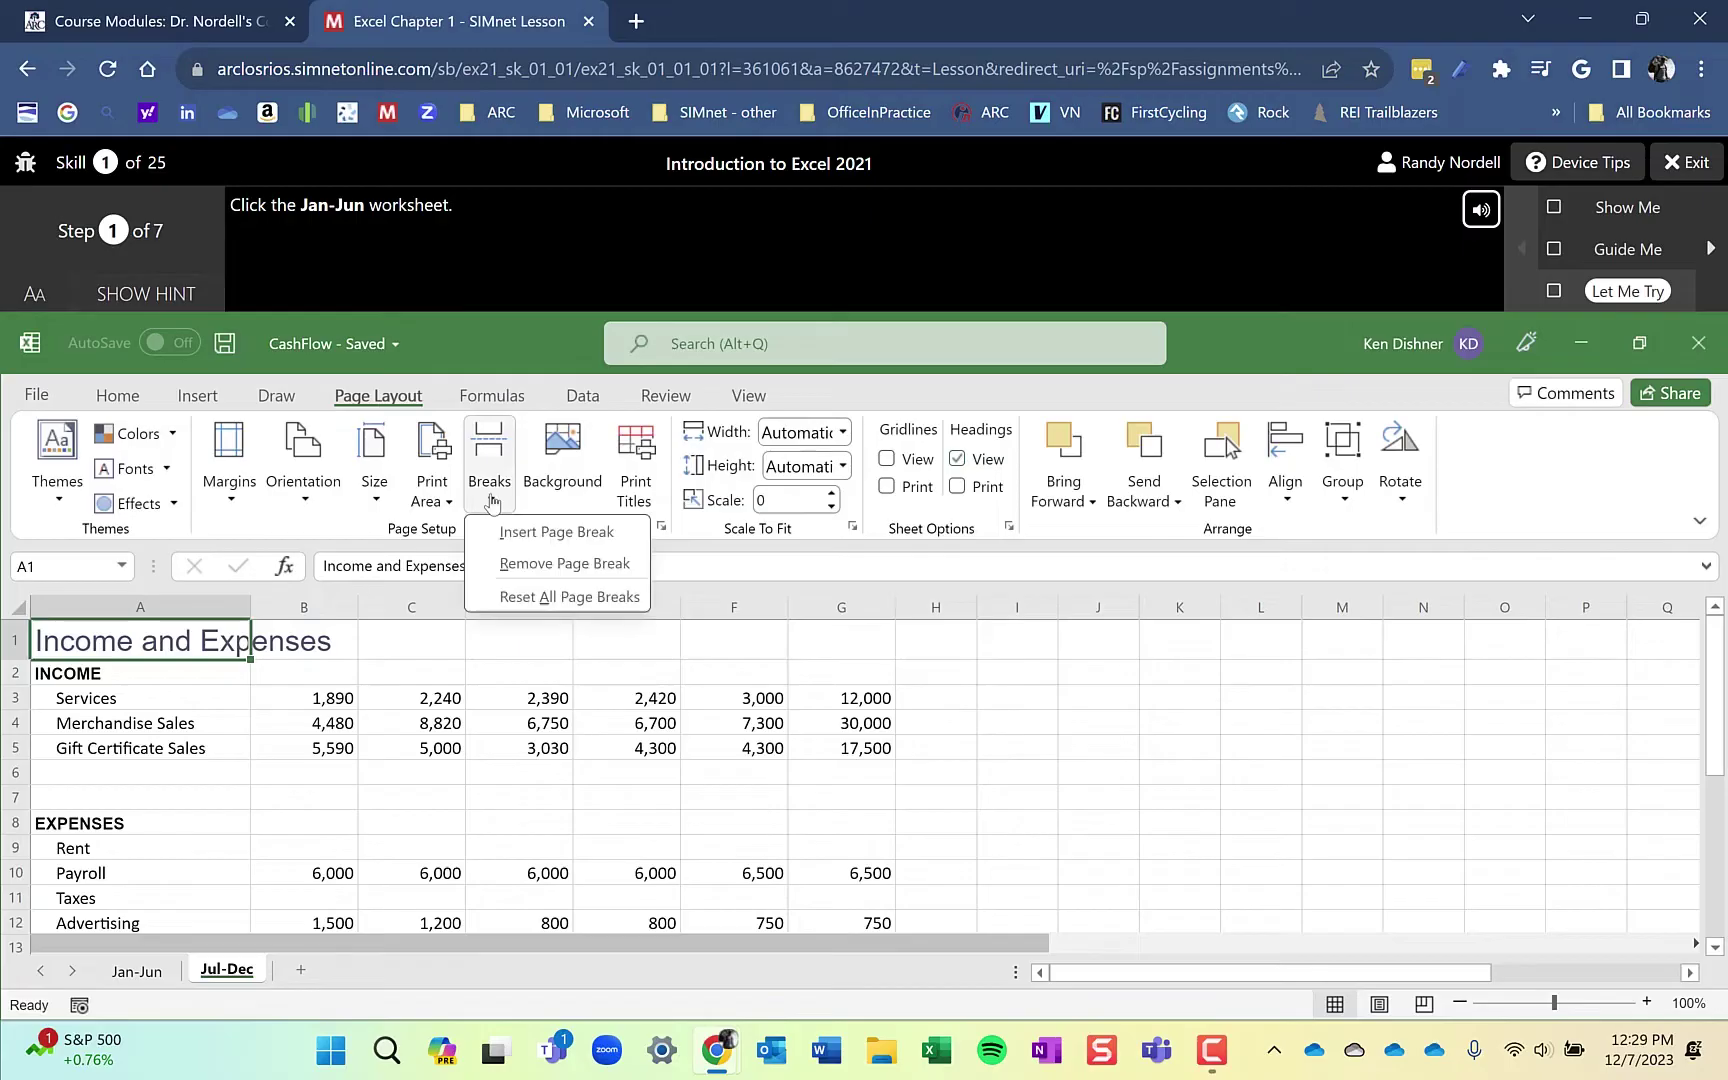
click(297, 540)
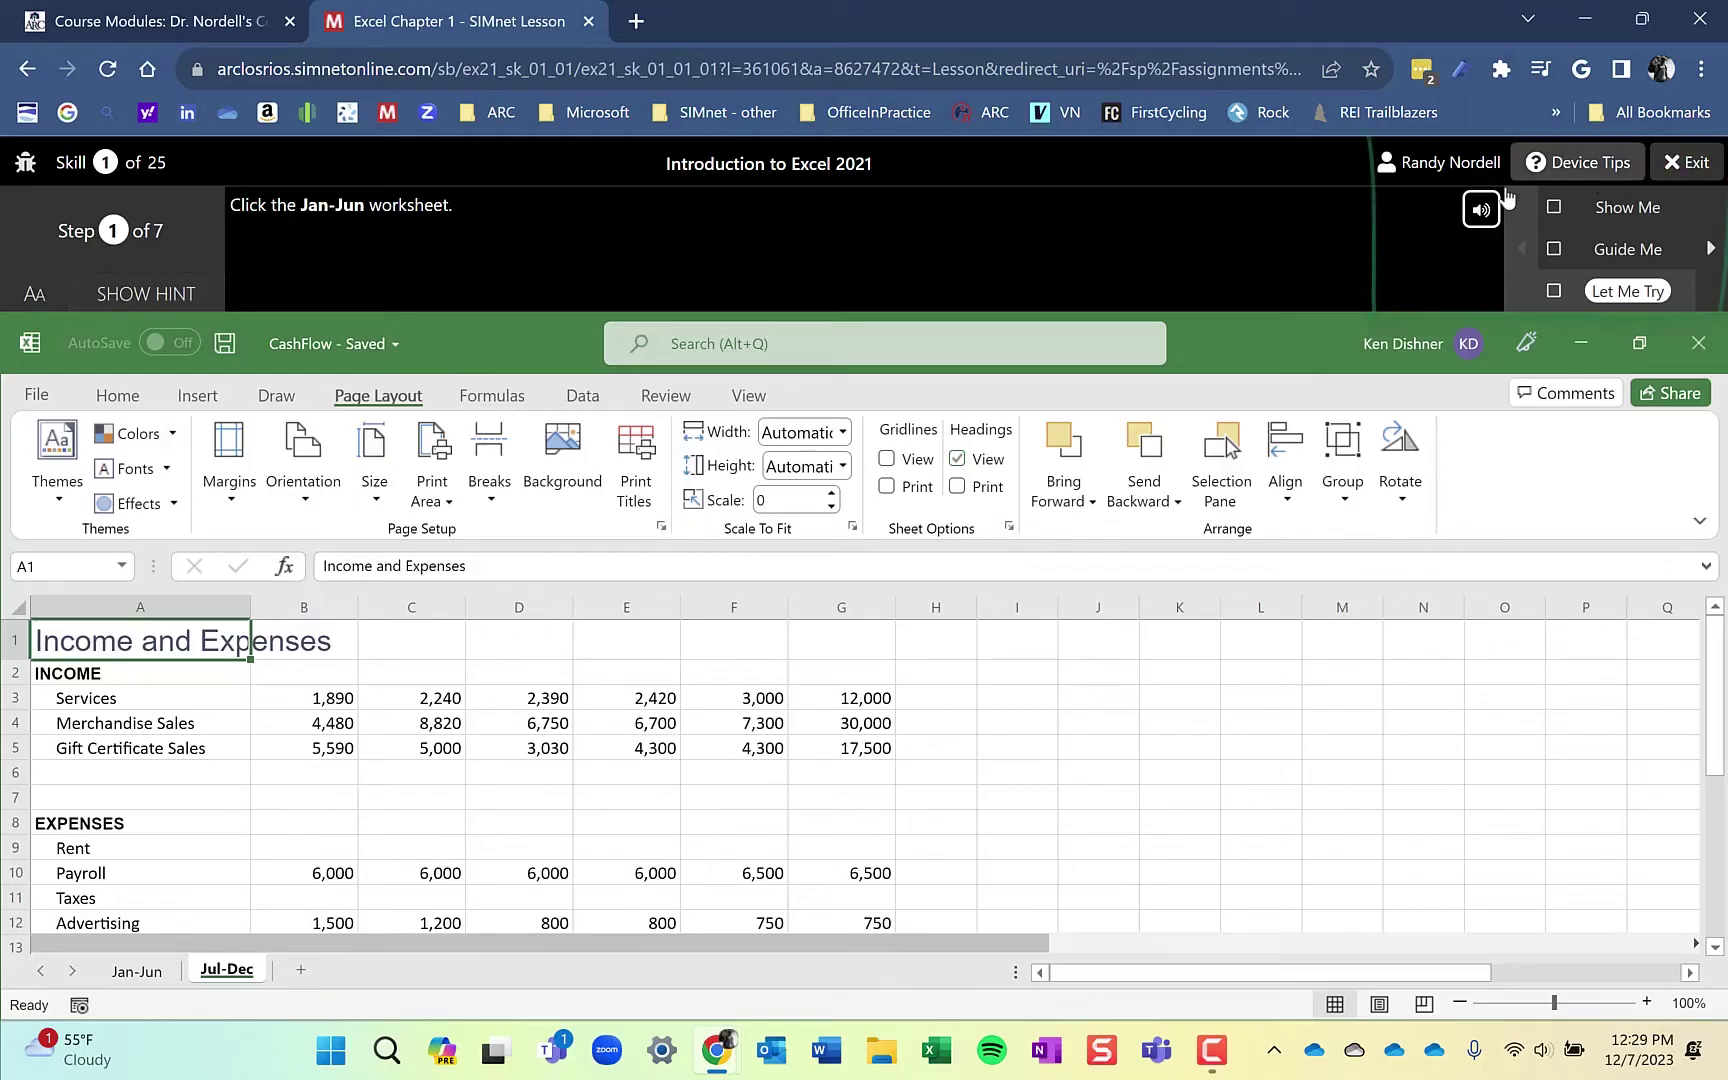
click(1558, 172)
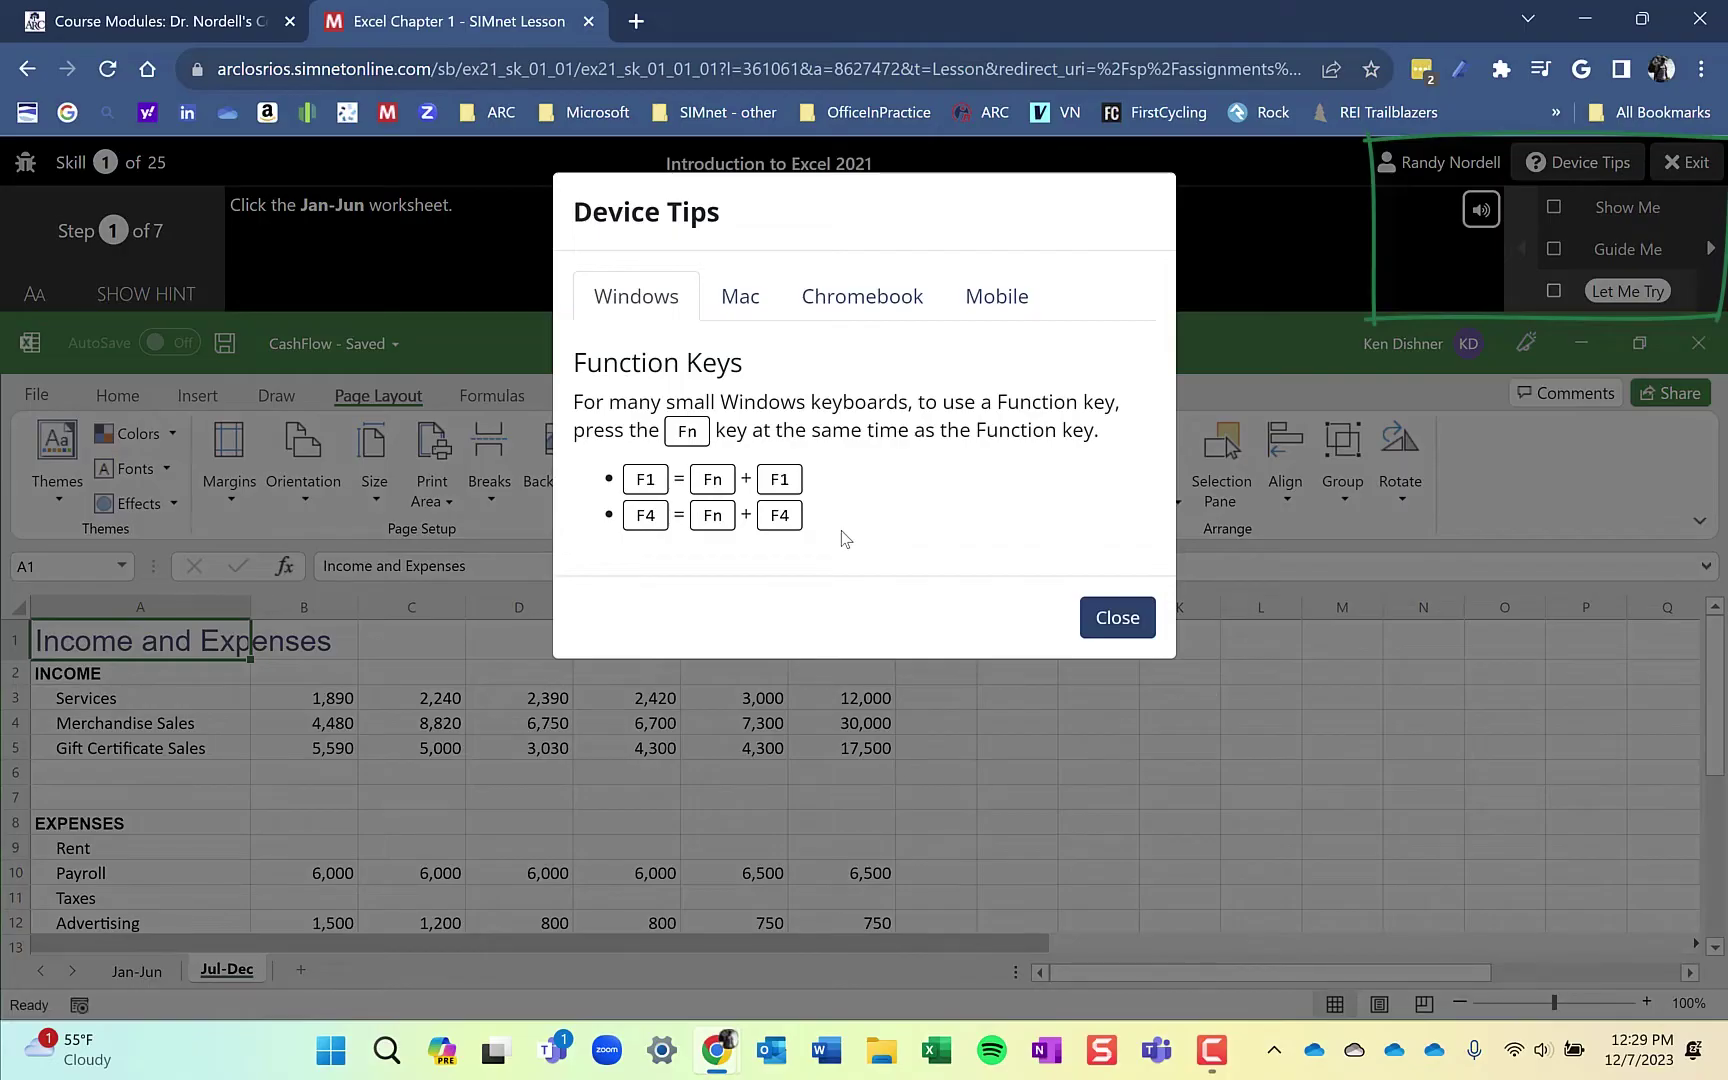
click(747, 313)
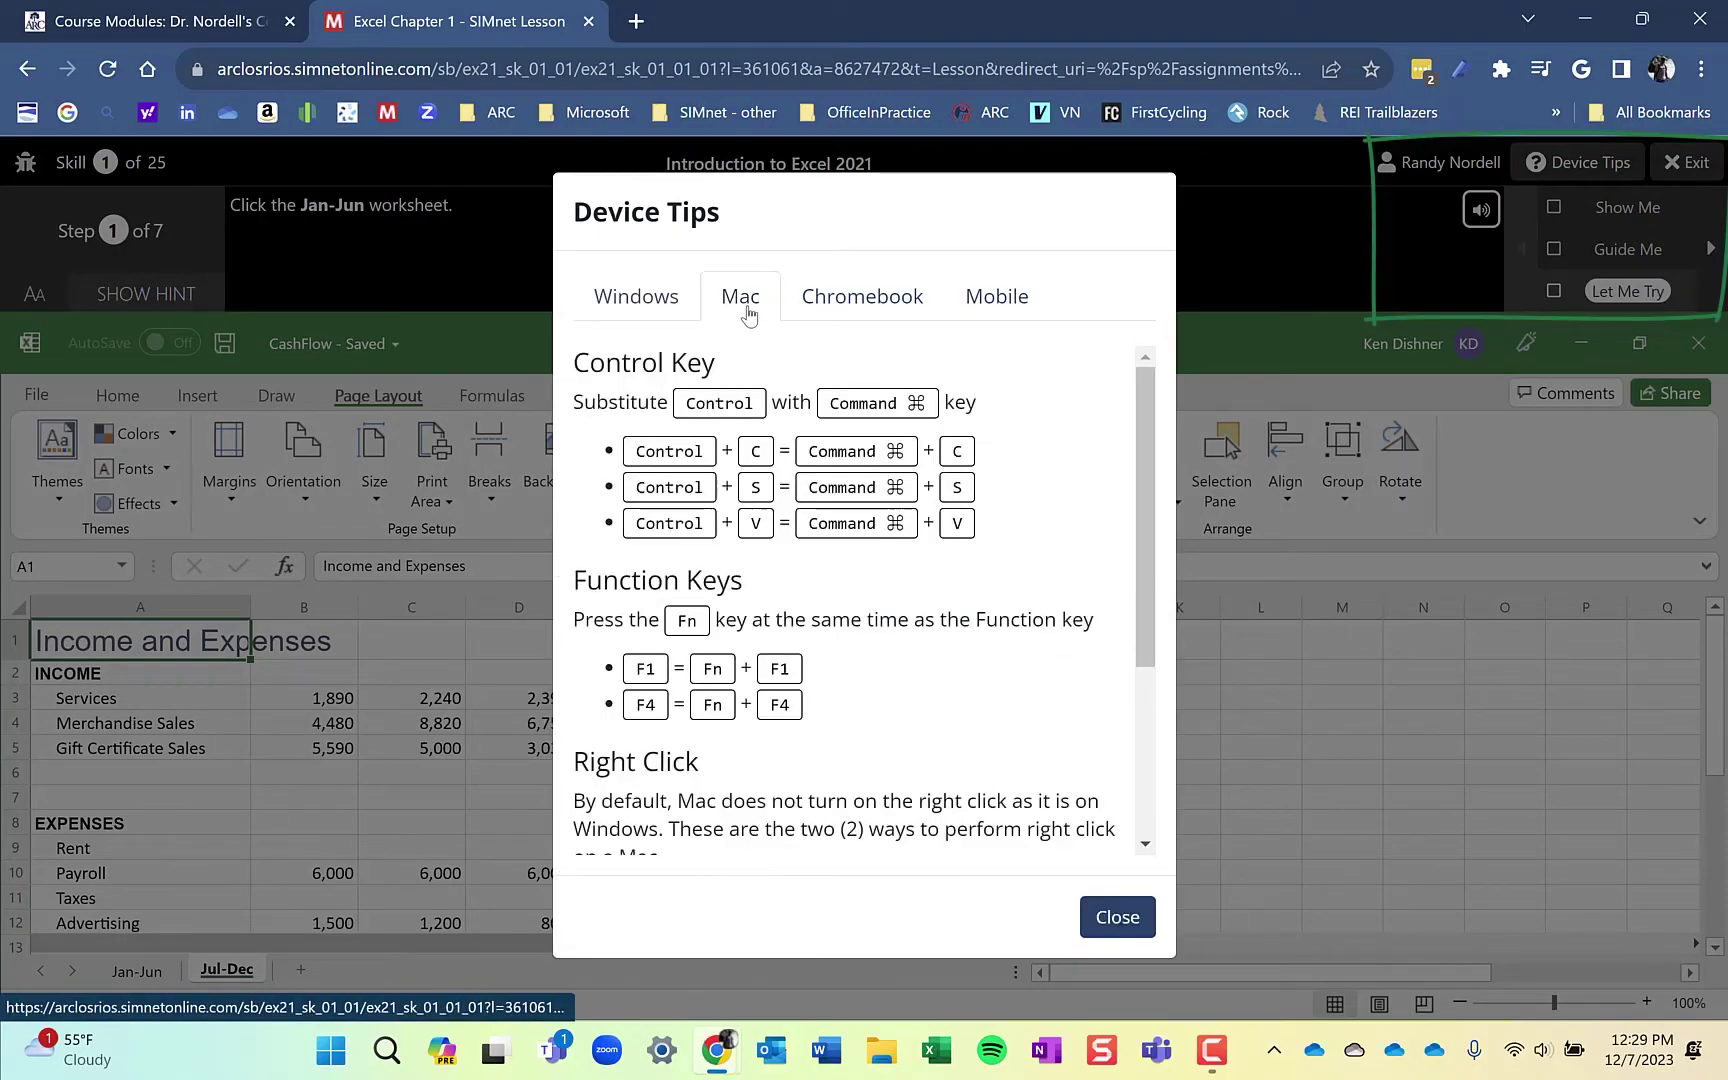
click(1136, 928)
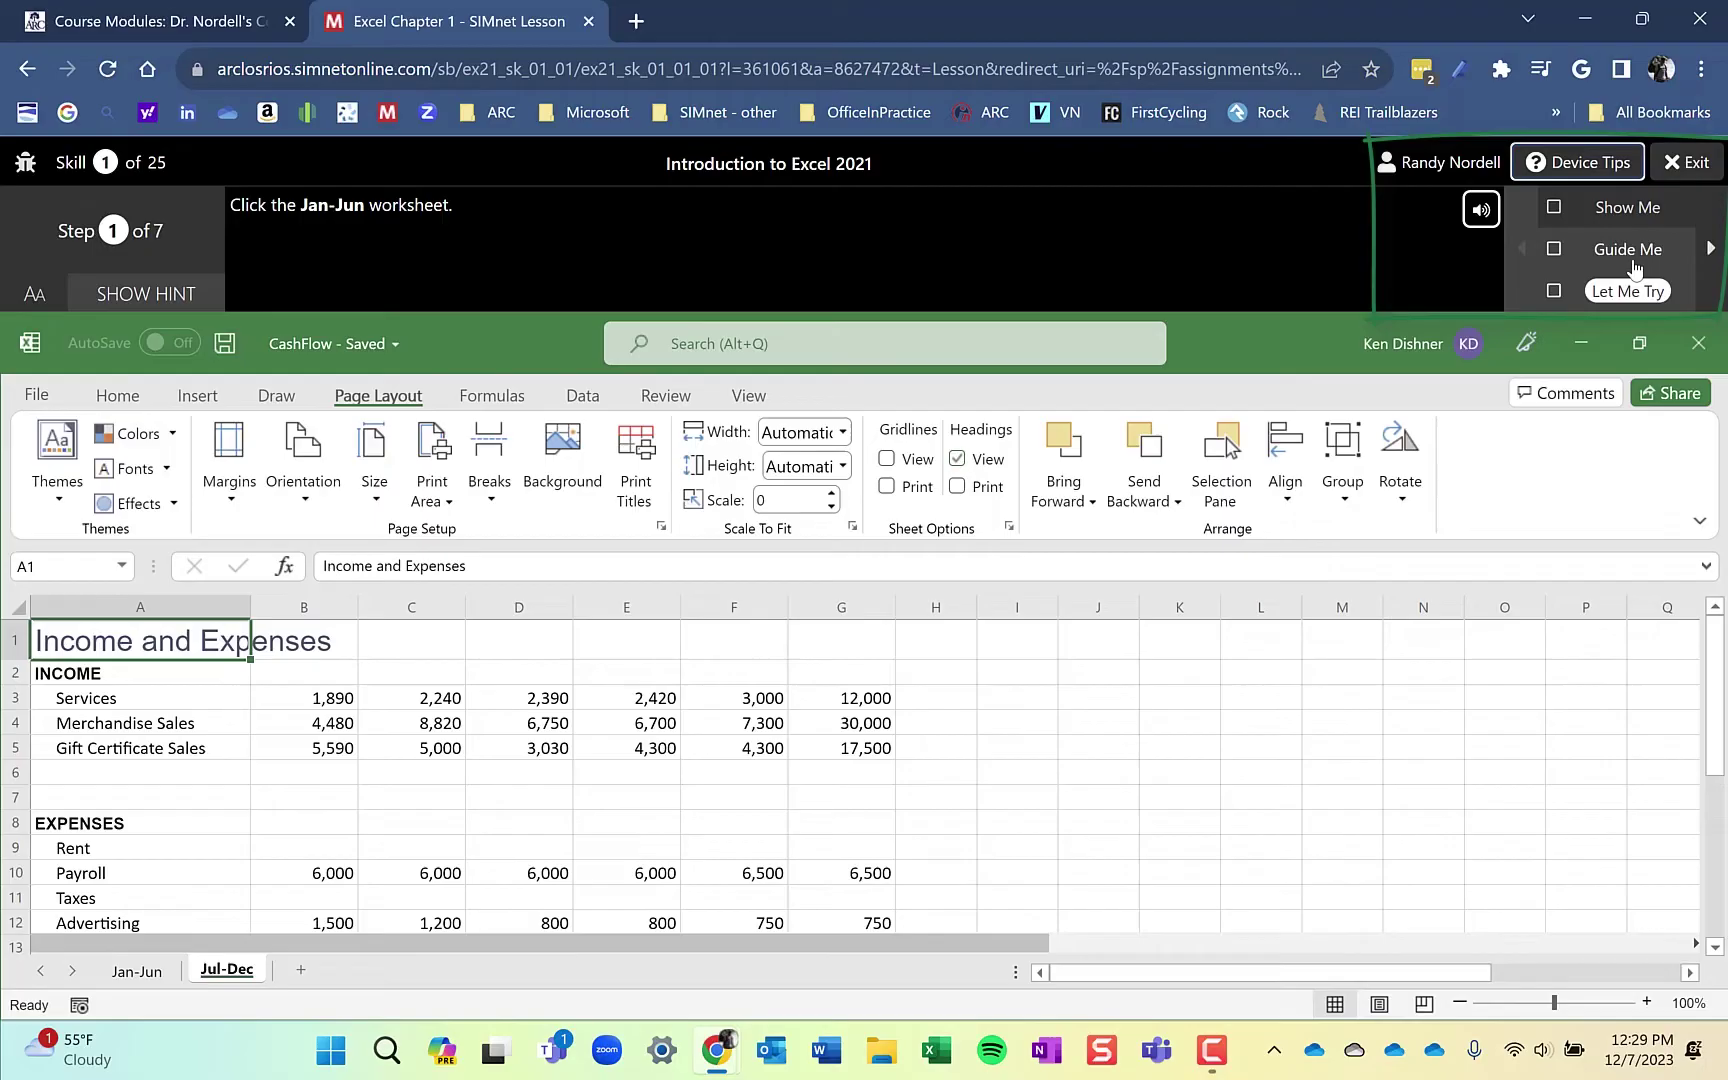
click(1481, 212)
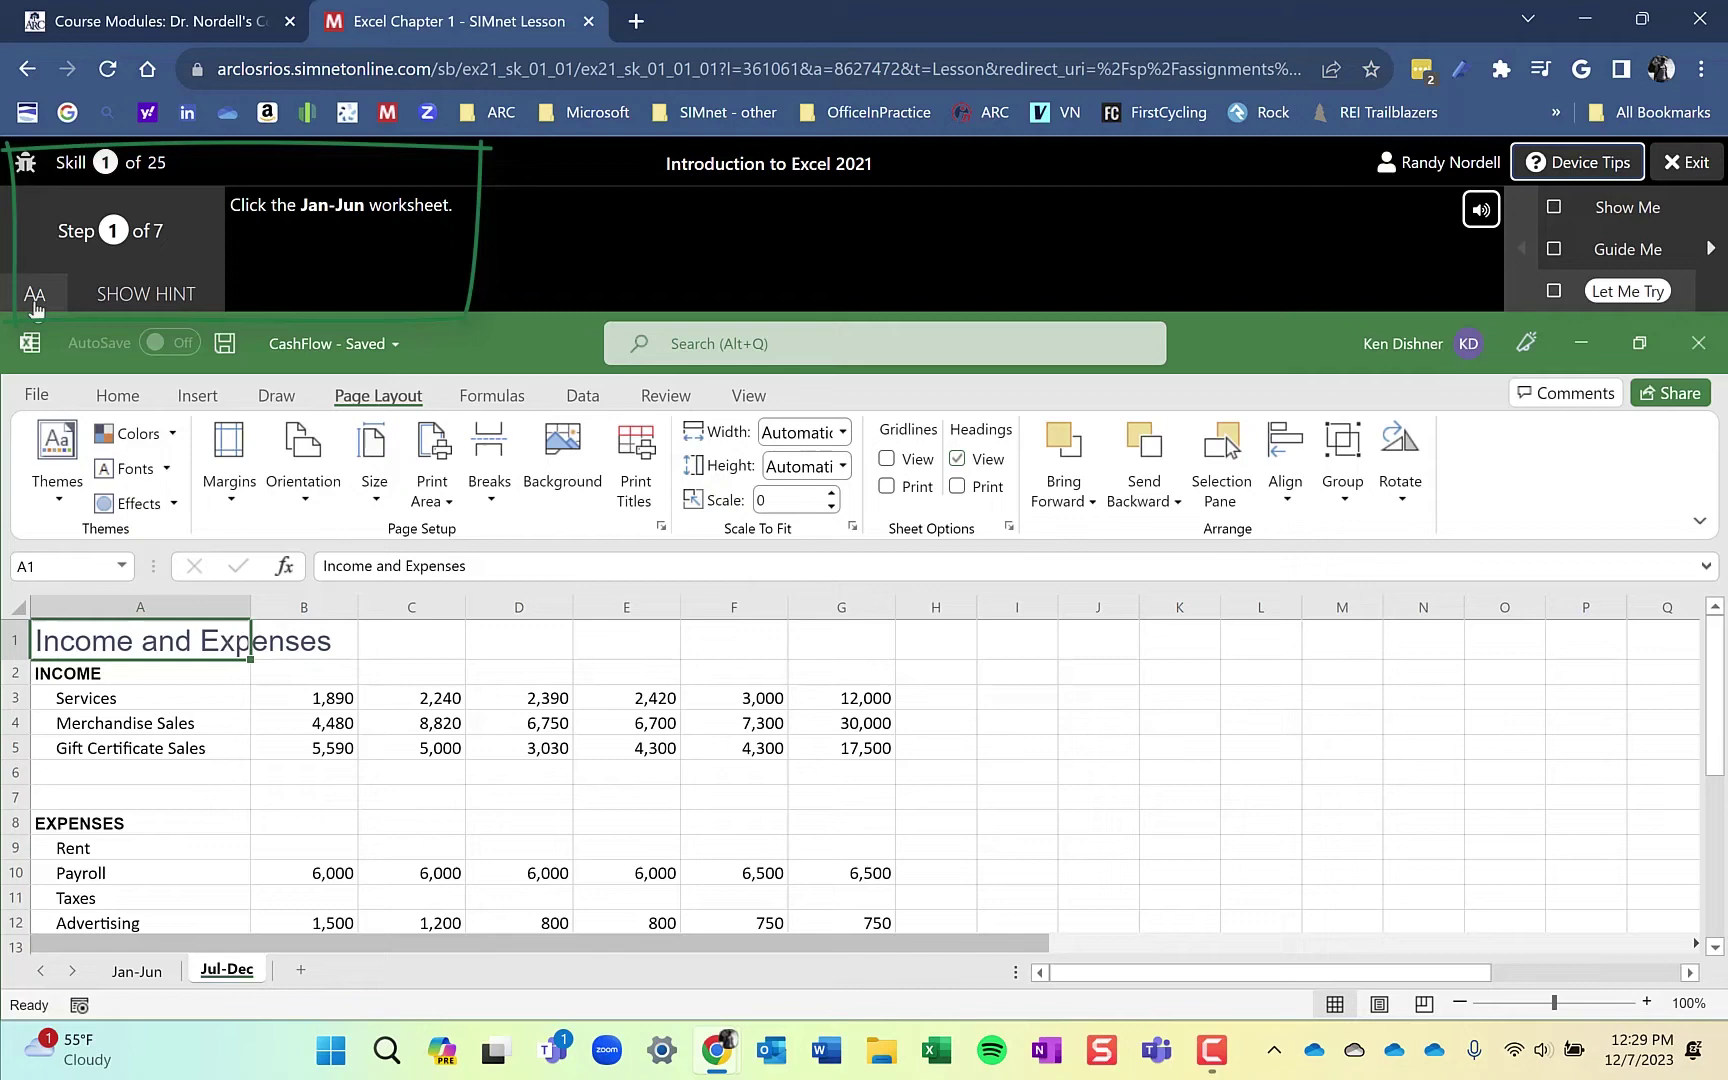
- Reveal the hint, switch to the Jan-Jun worksheet and advance to the next practice step
click(152, 308)
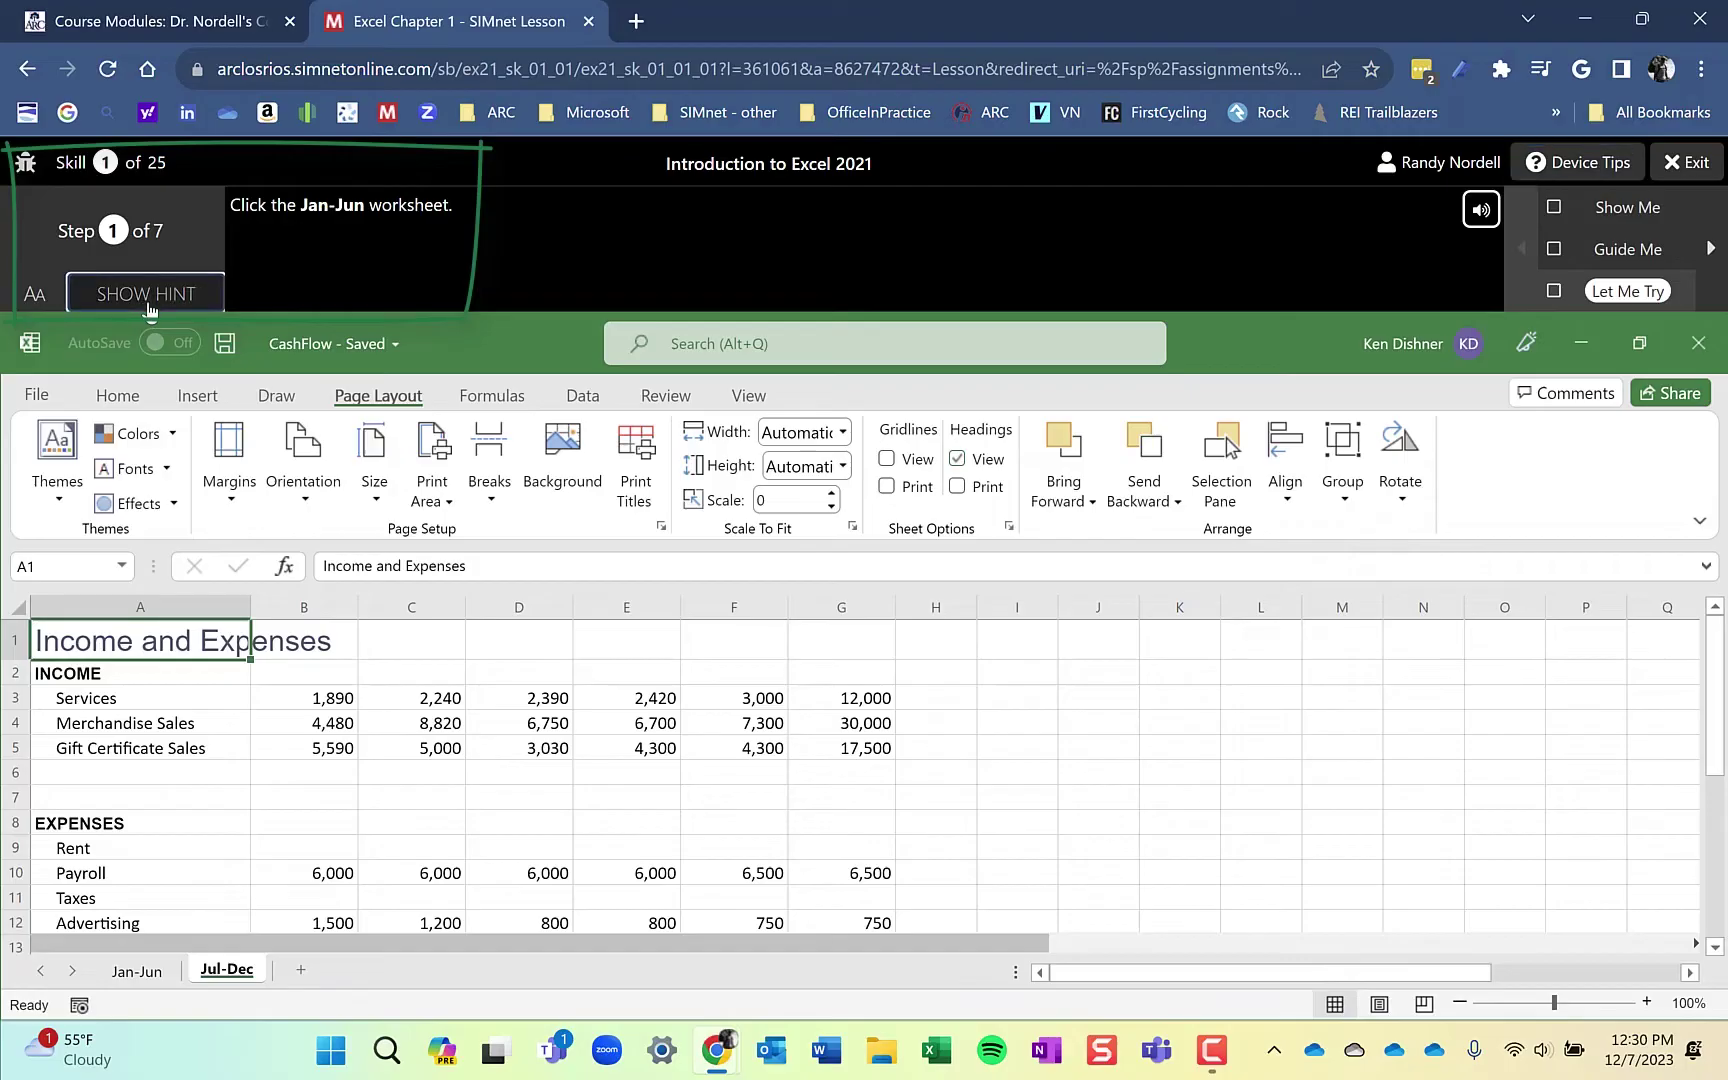
click(137, 971)
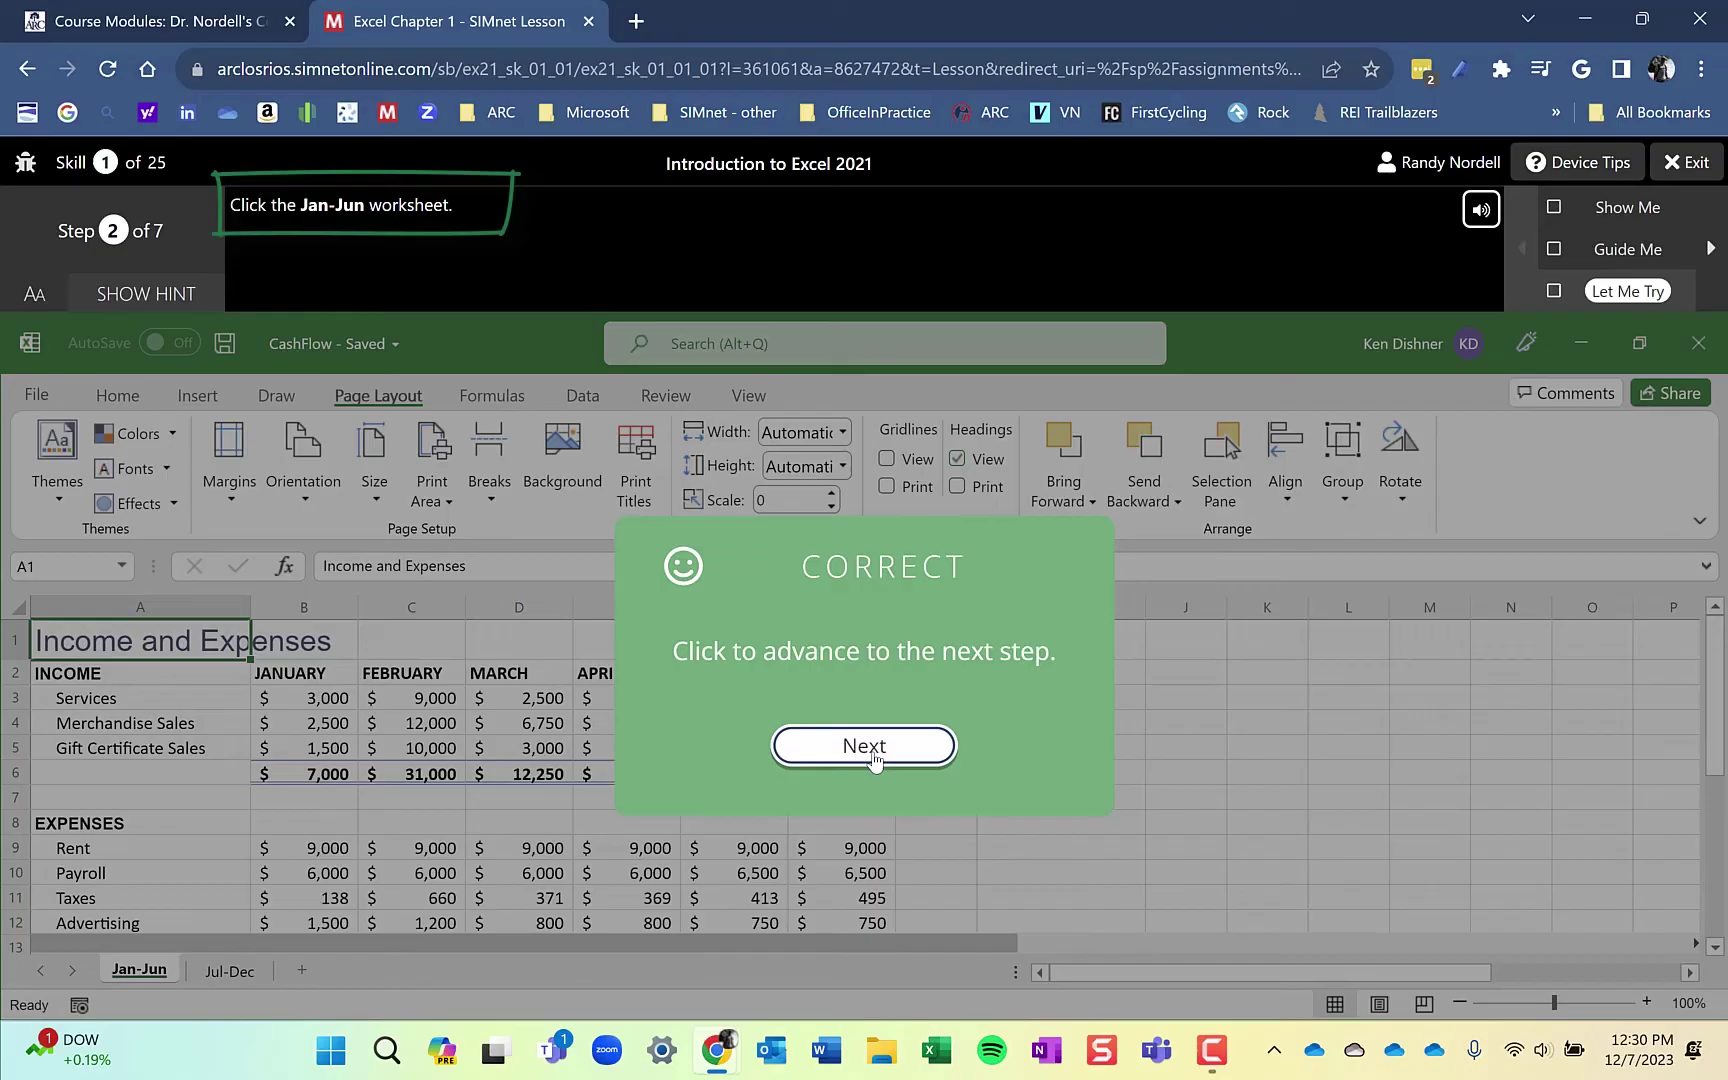
click(393, 432)
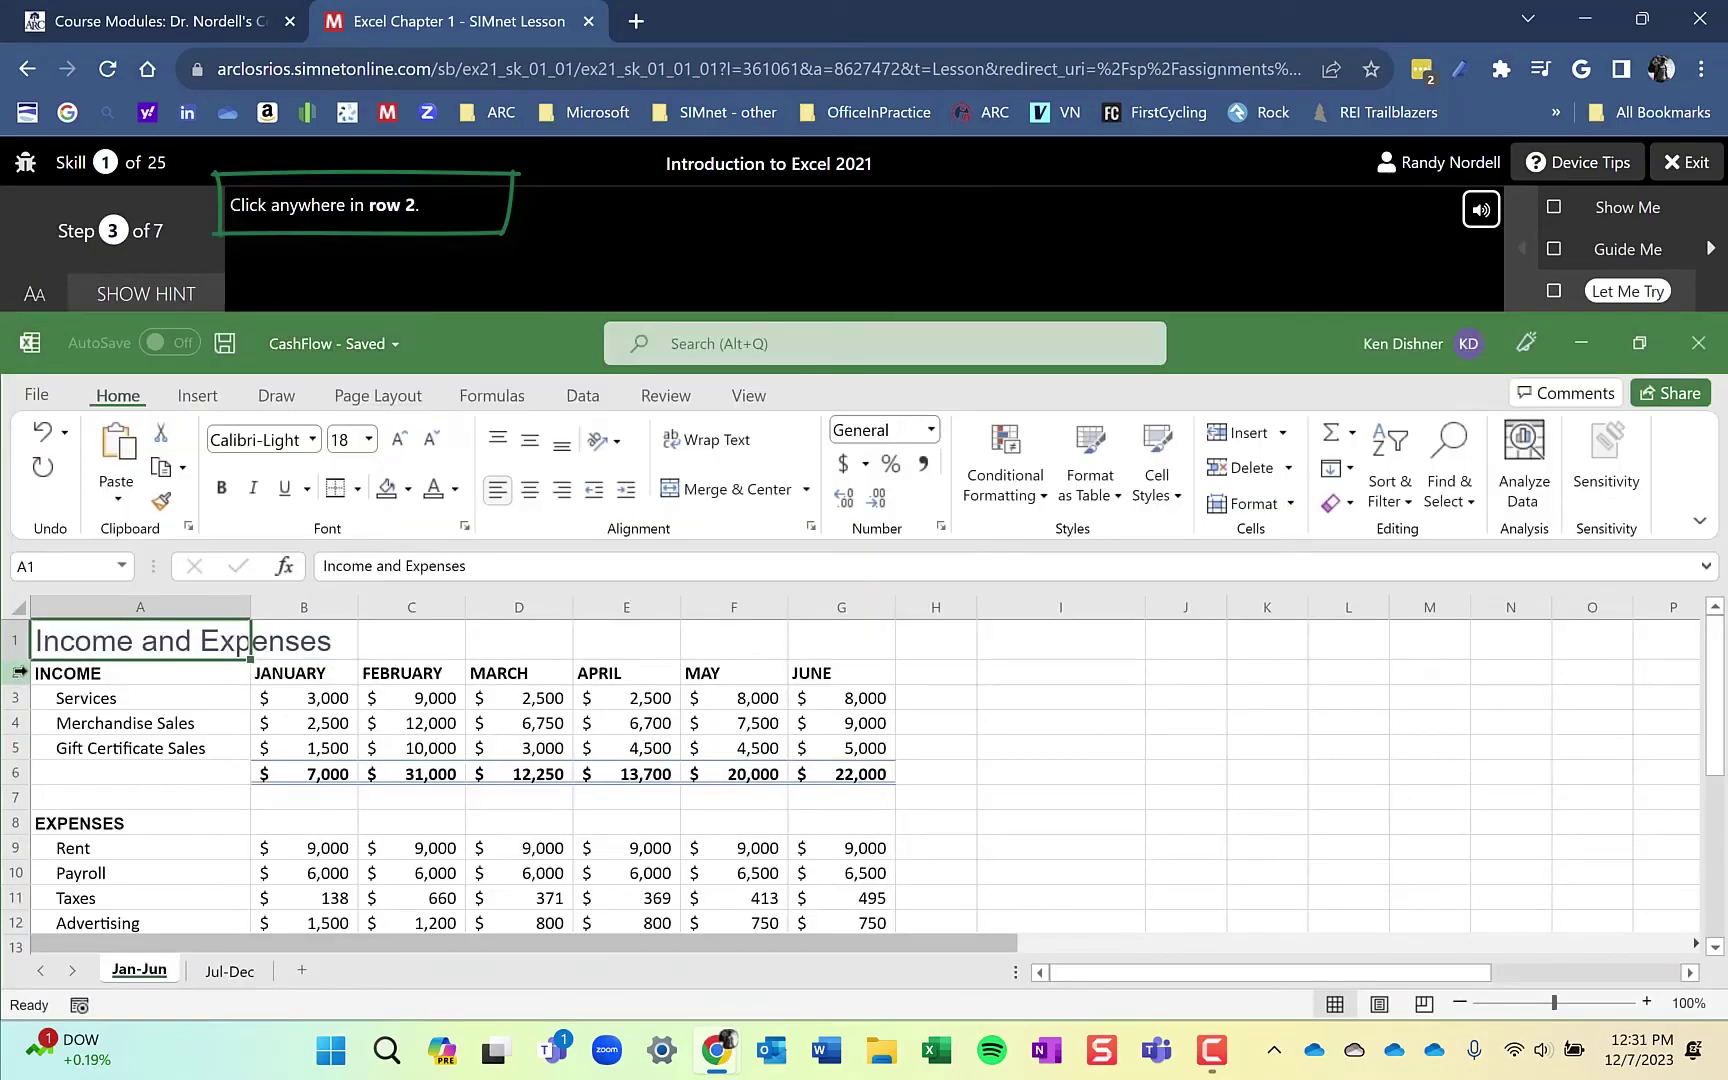
- Select cell A2 (INCOME) after dismissing the incorrect row 2 attempt
click(18, 672)
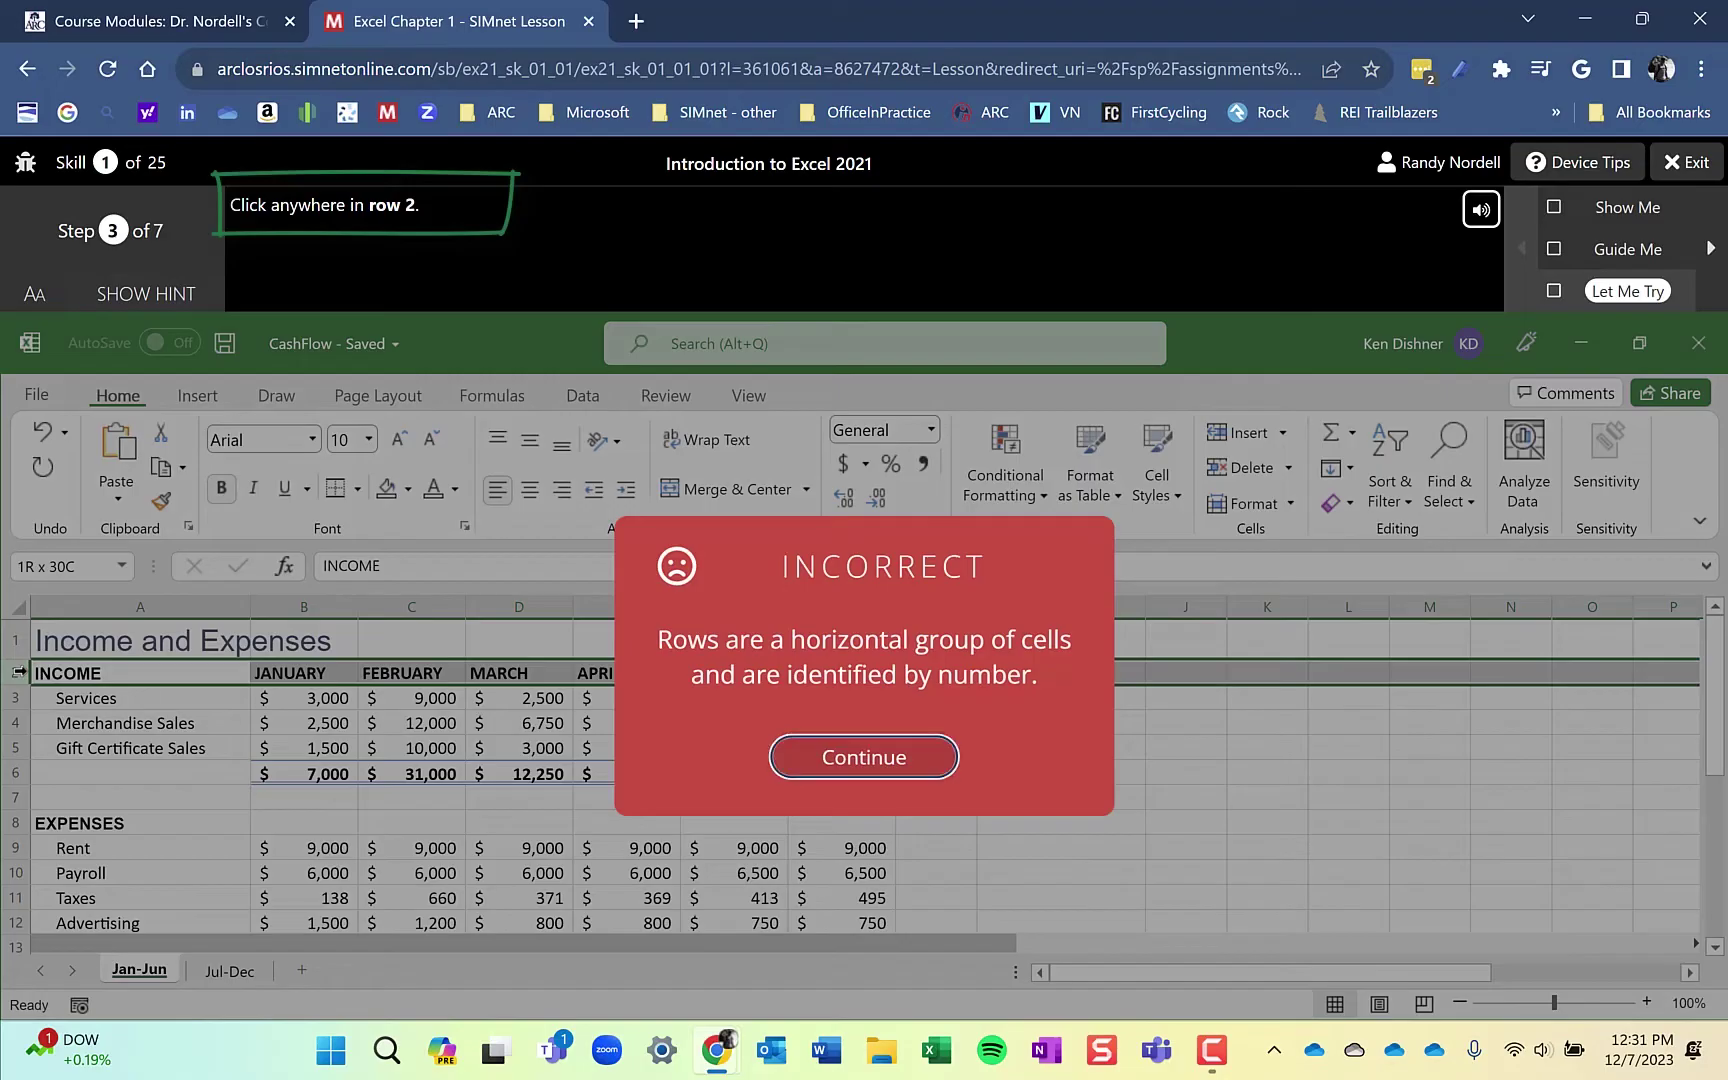
click(866, 760)
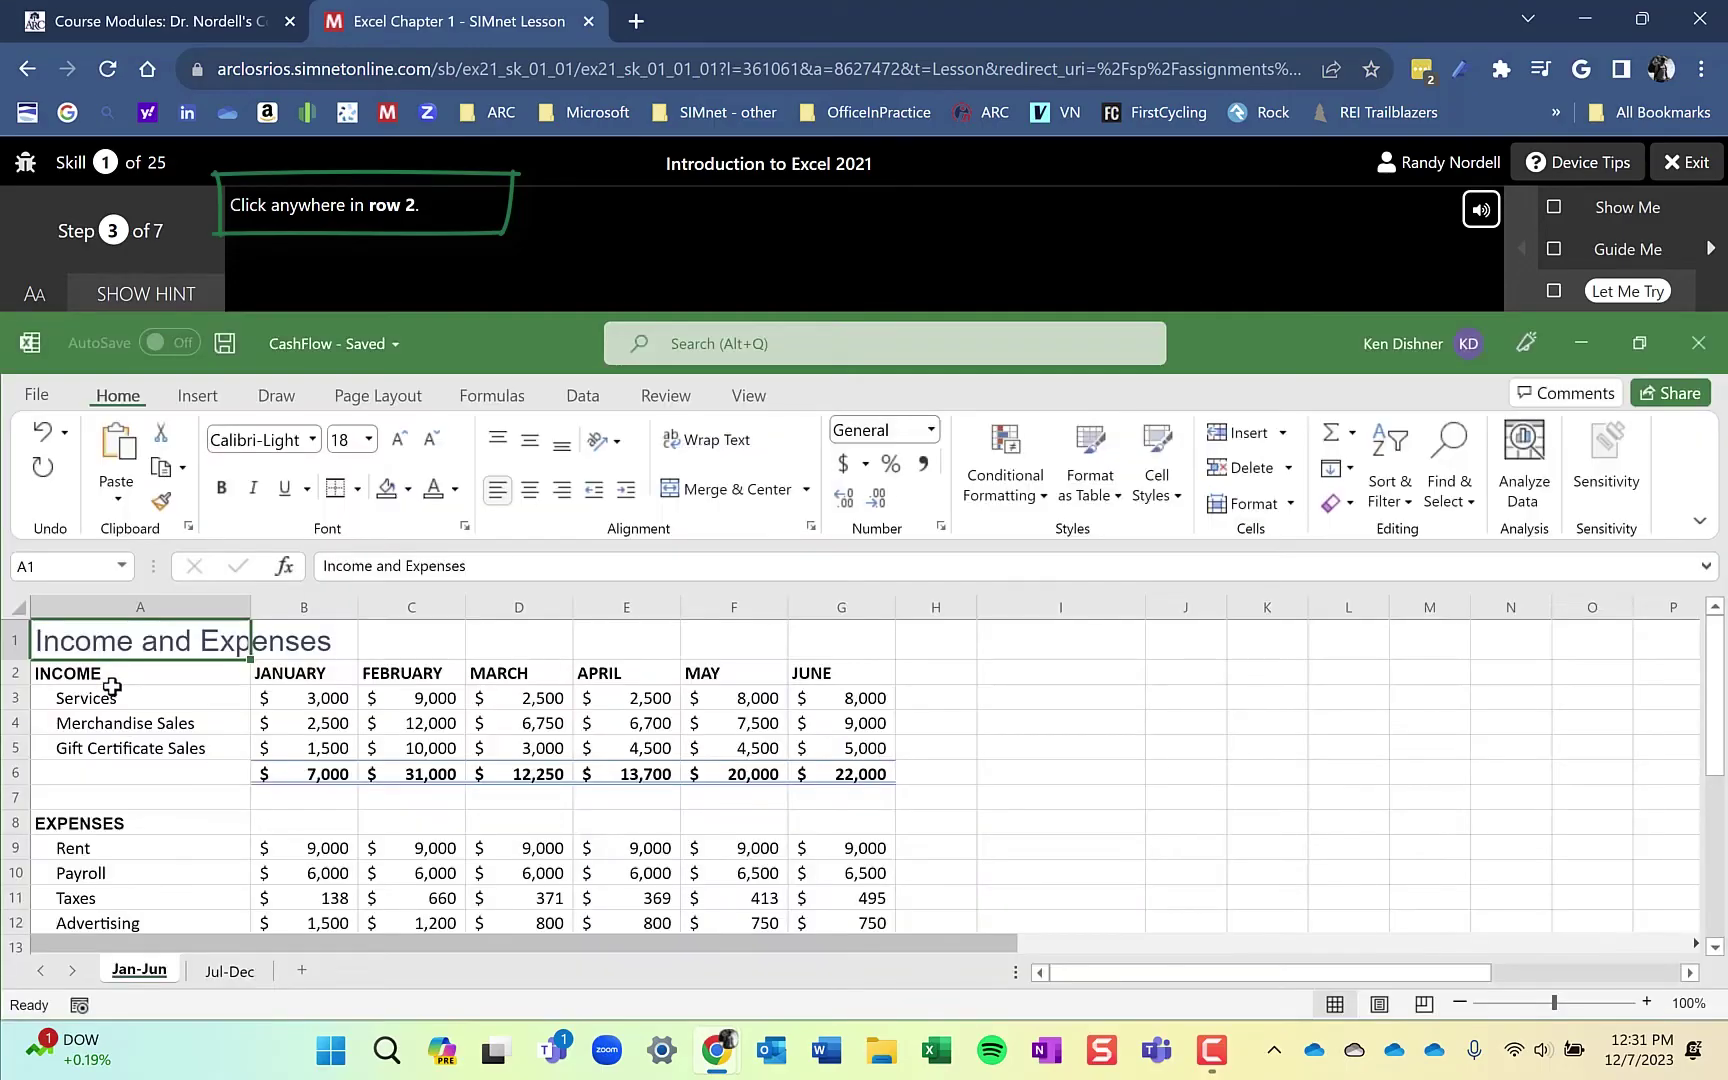
click(150, 675)
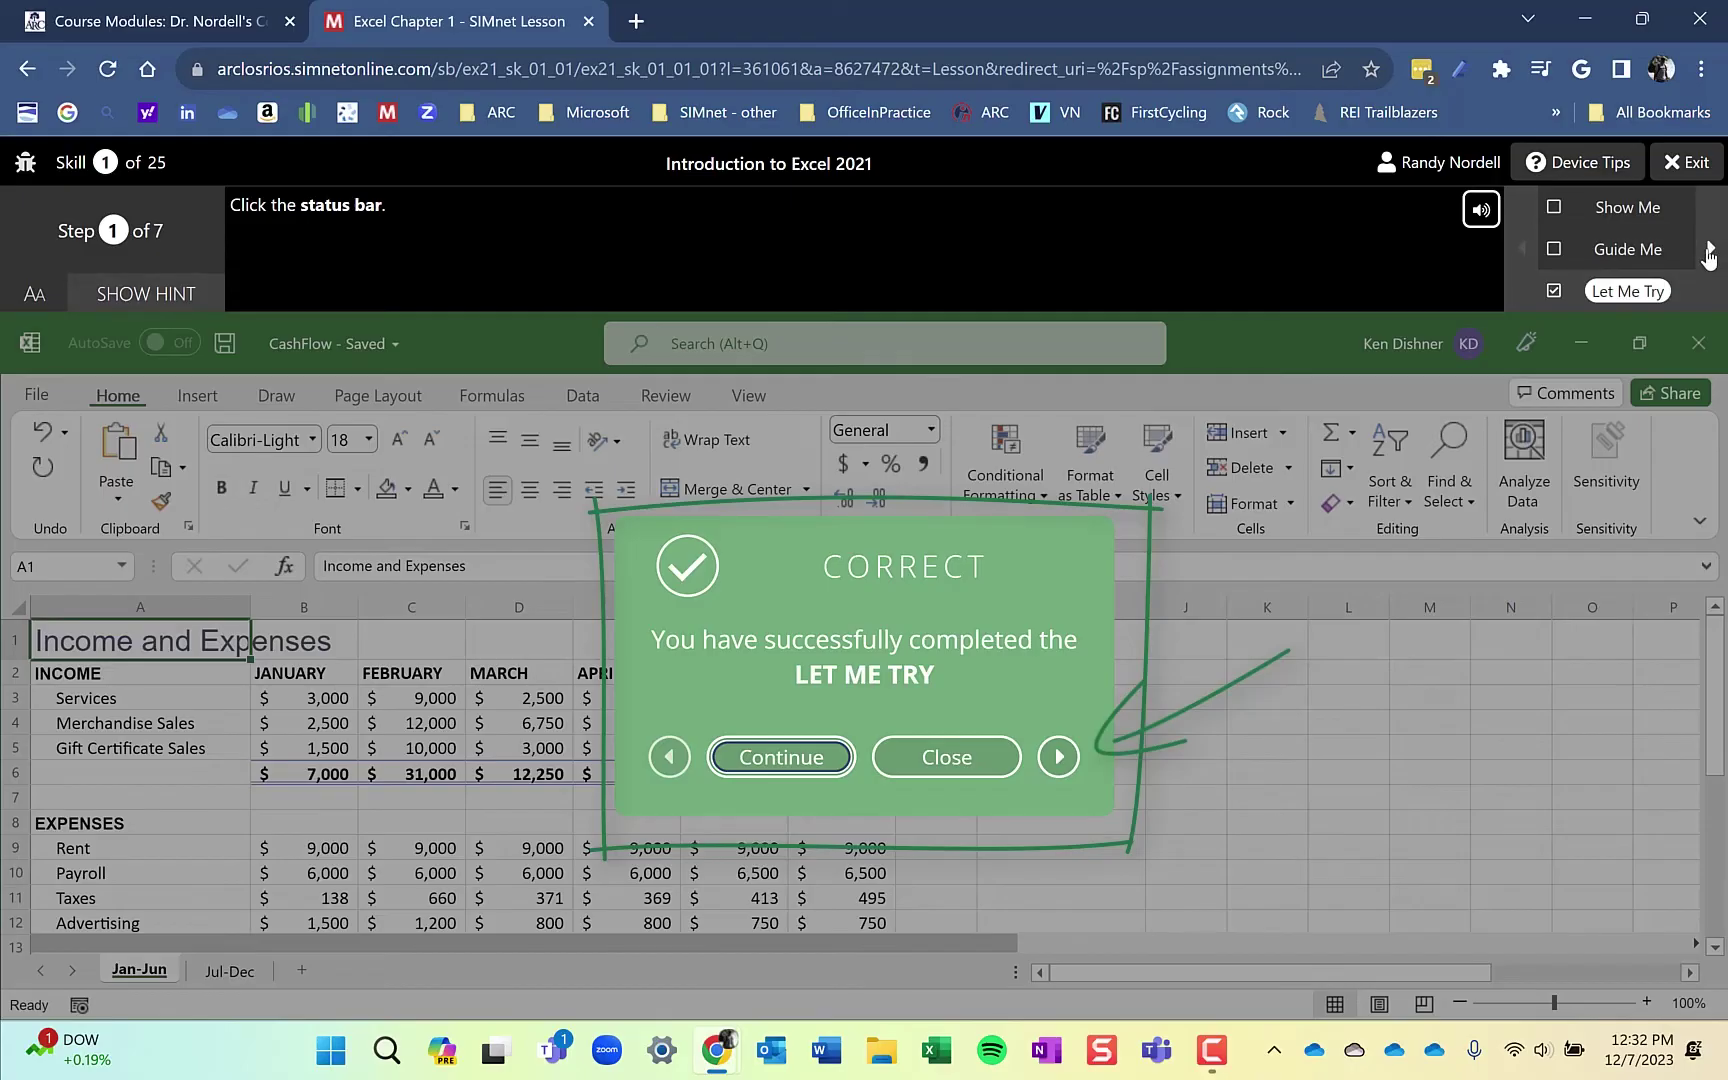
- Continue from the Correct message to Skill 2, Entering and Editing Text and Numbers
click(1059, 762)
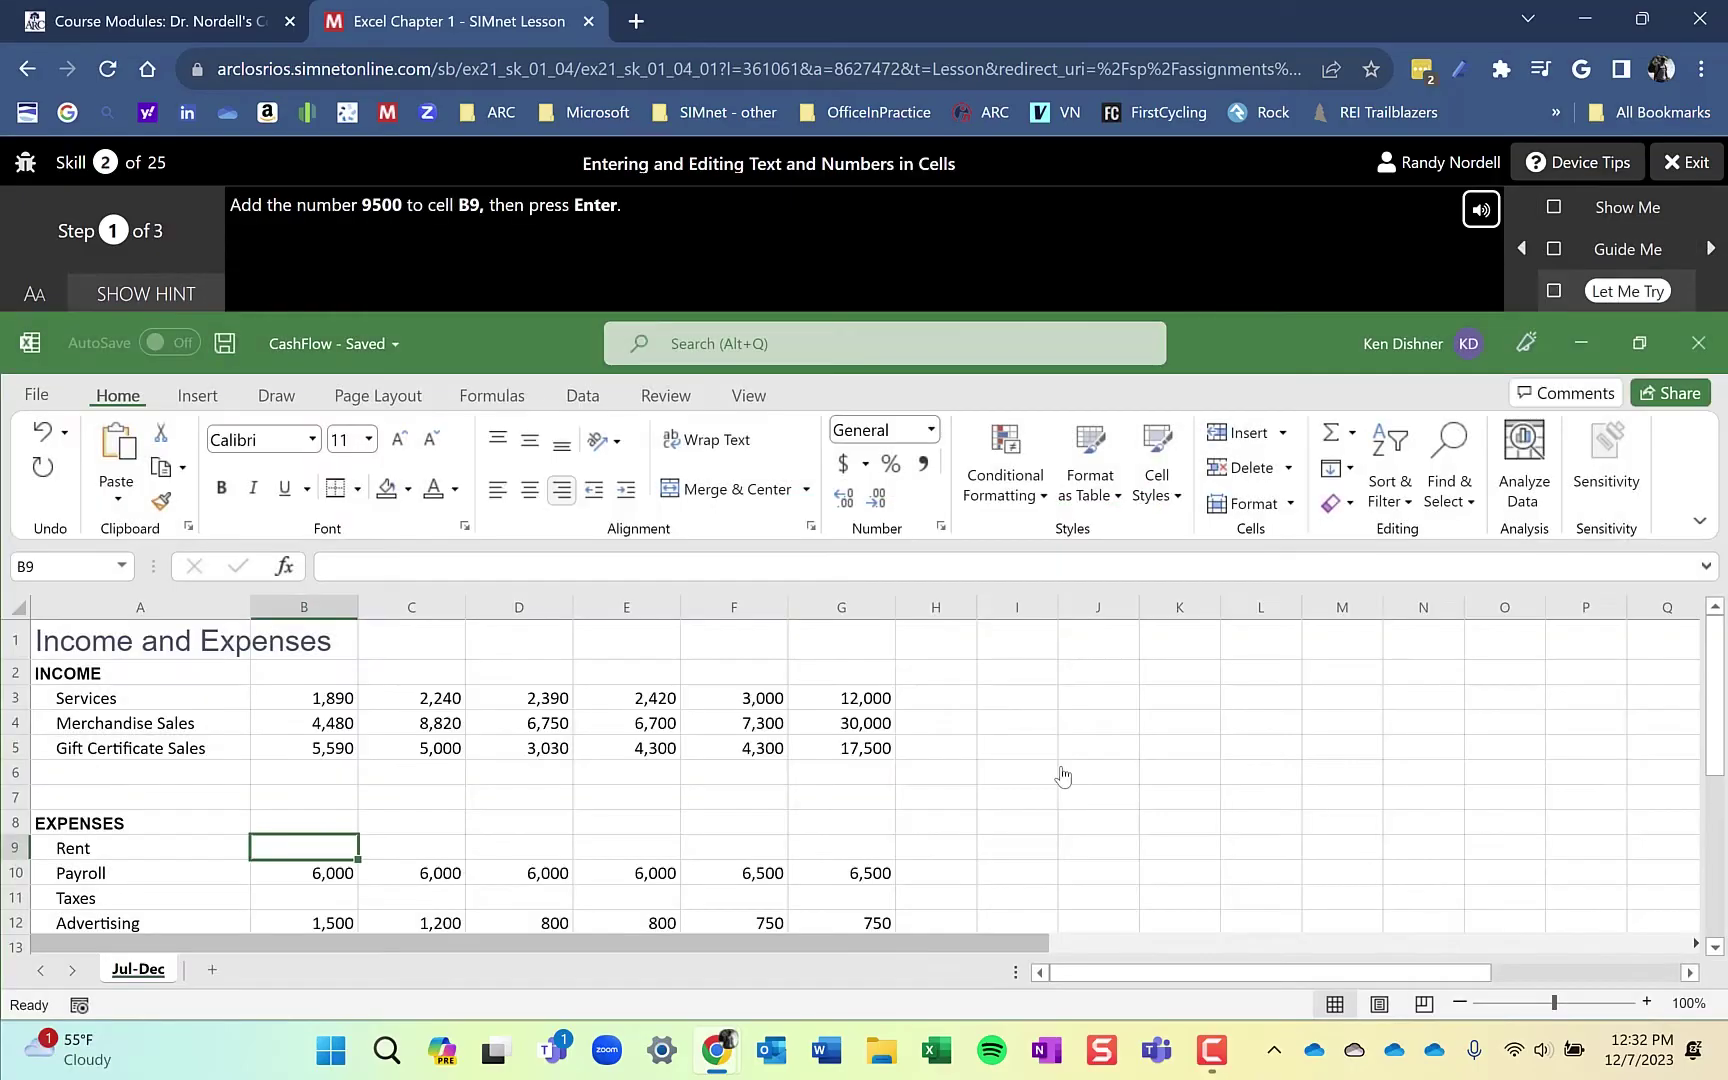
- Exit the simulation and the lesson, then review the Task List showing 5/25 complete
click(1687, 165)
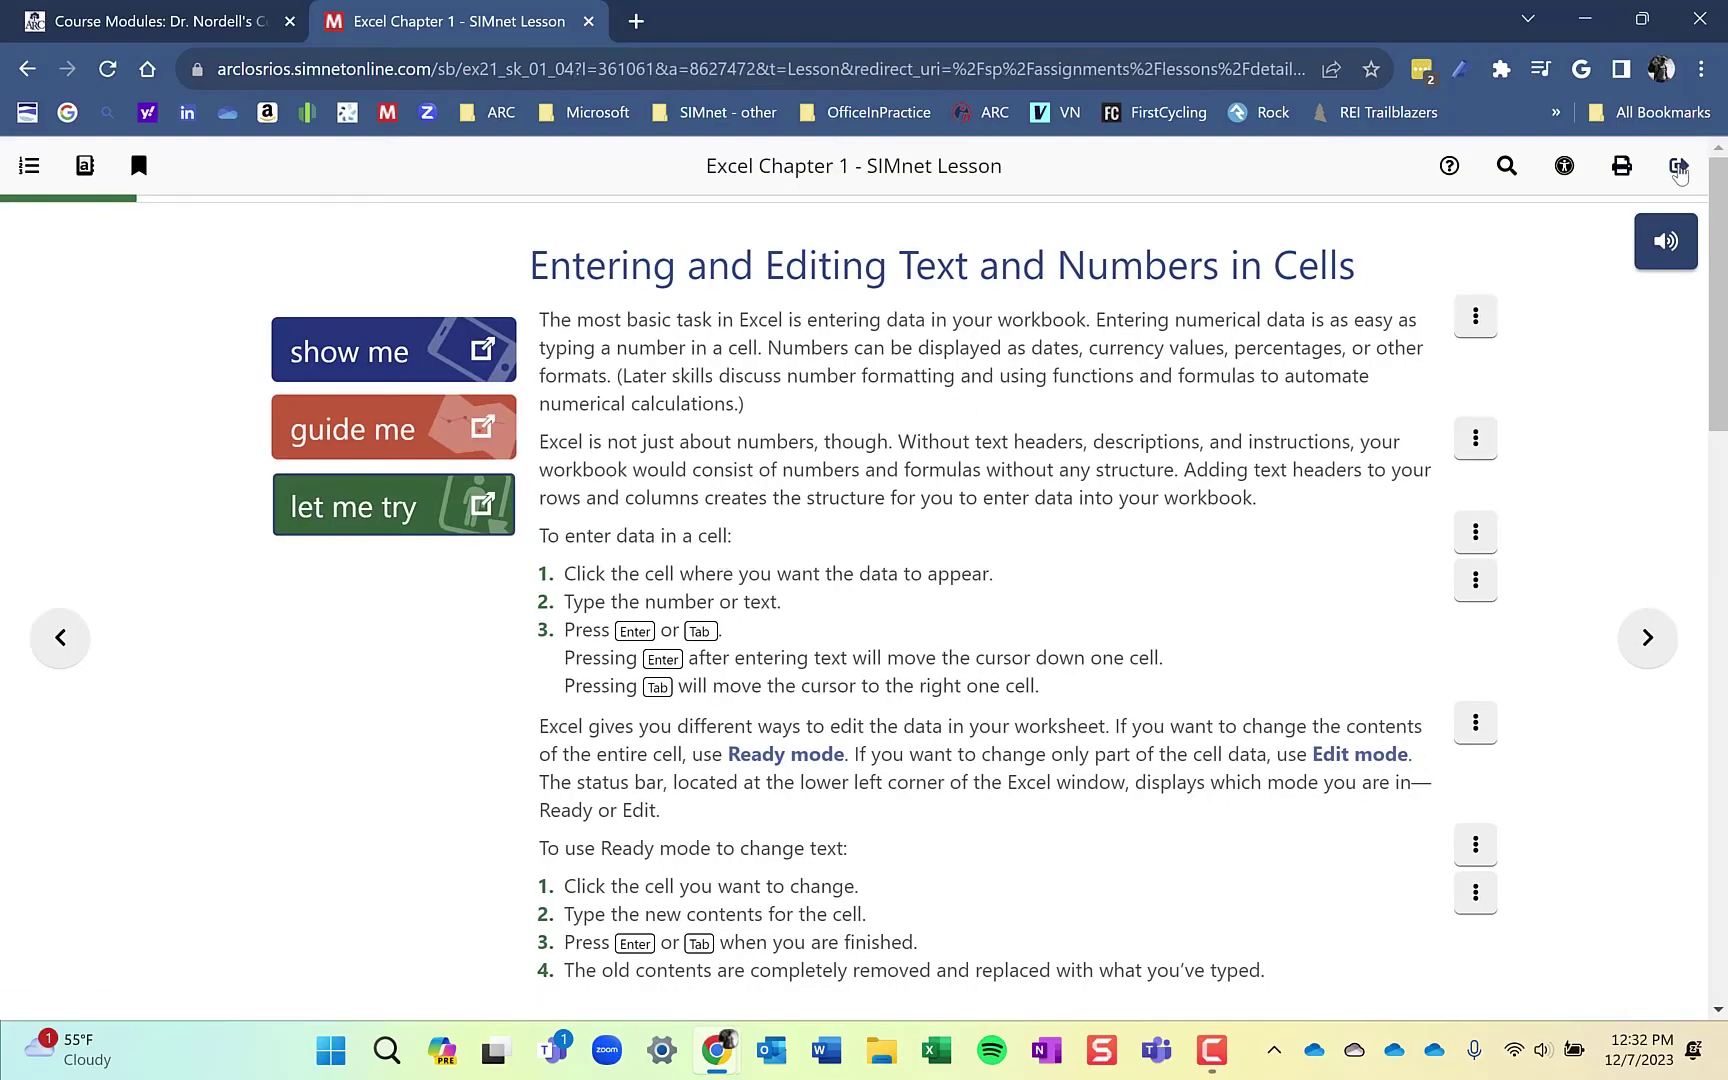
click(1678, 166)
scroll(518, 563, down, 1)
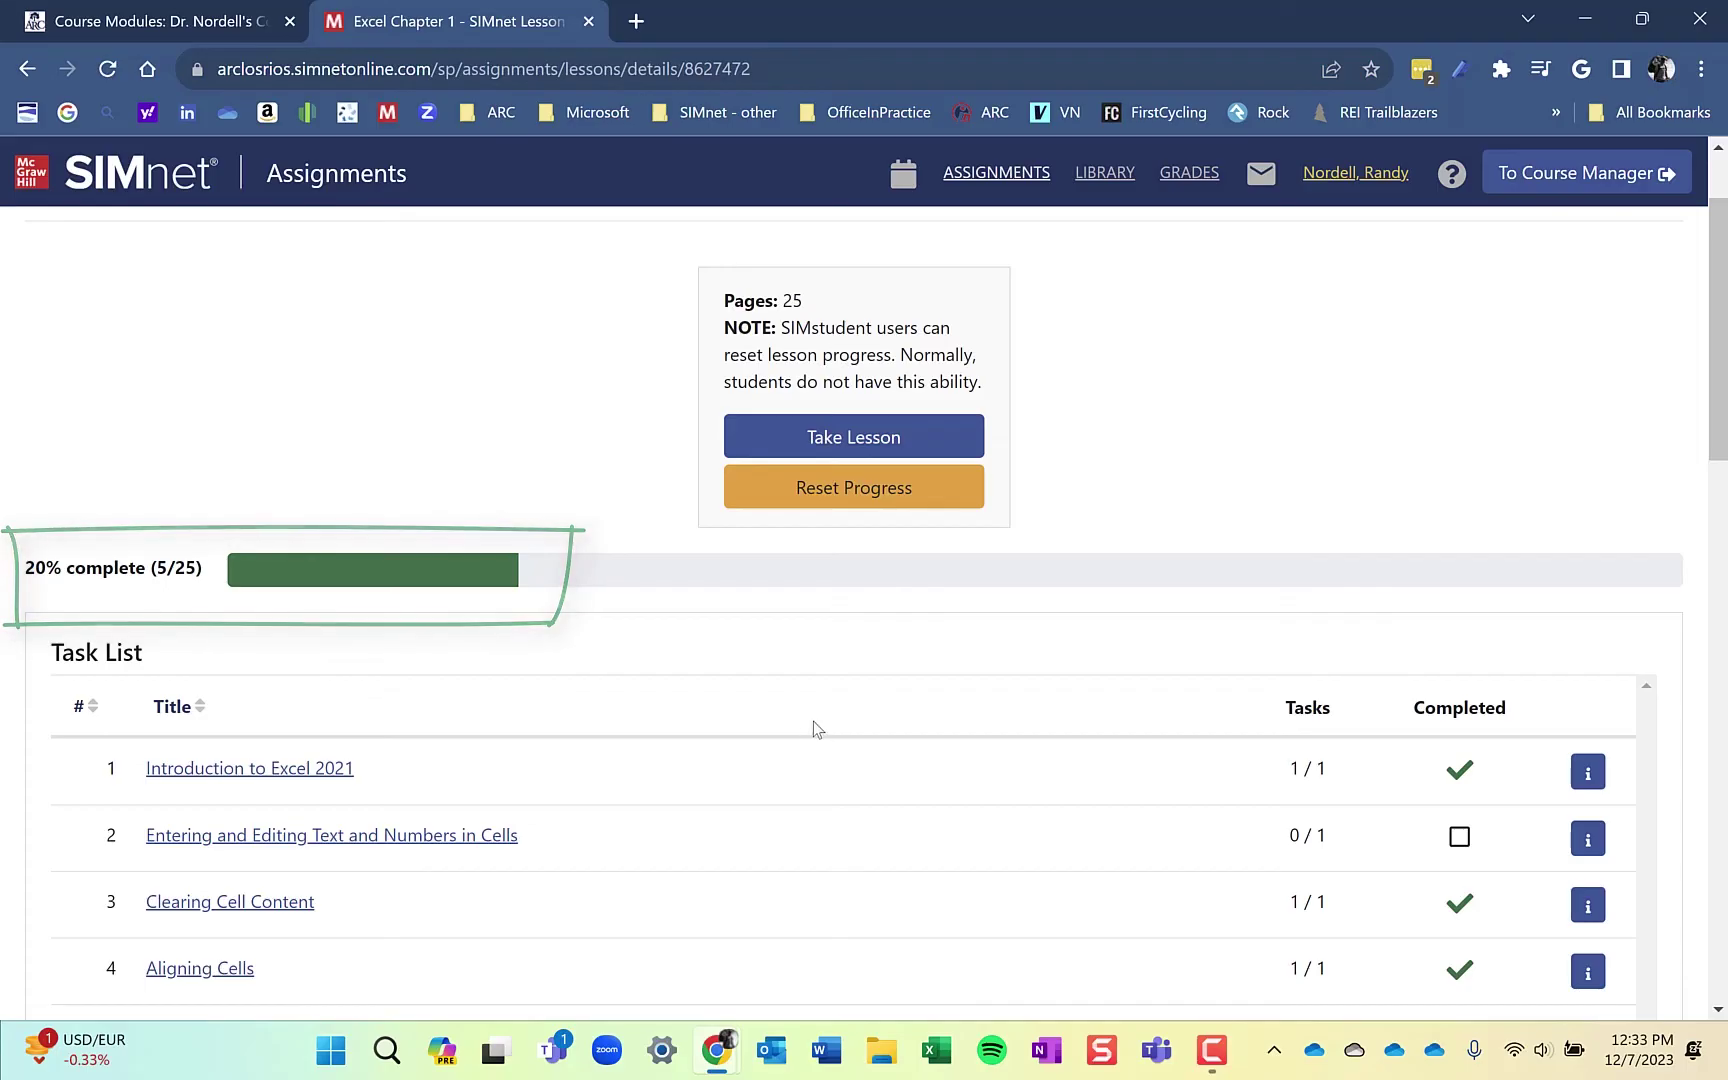
scroll(856, 744, down, 3)
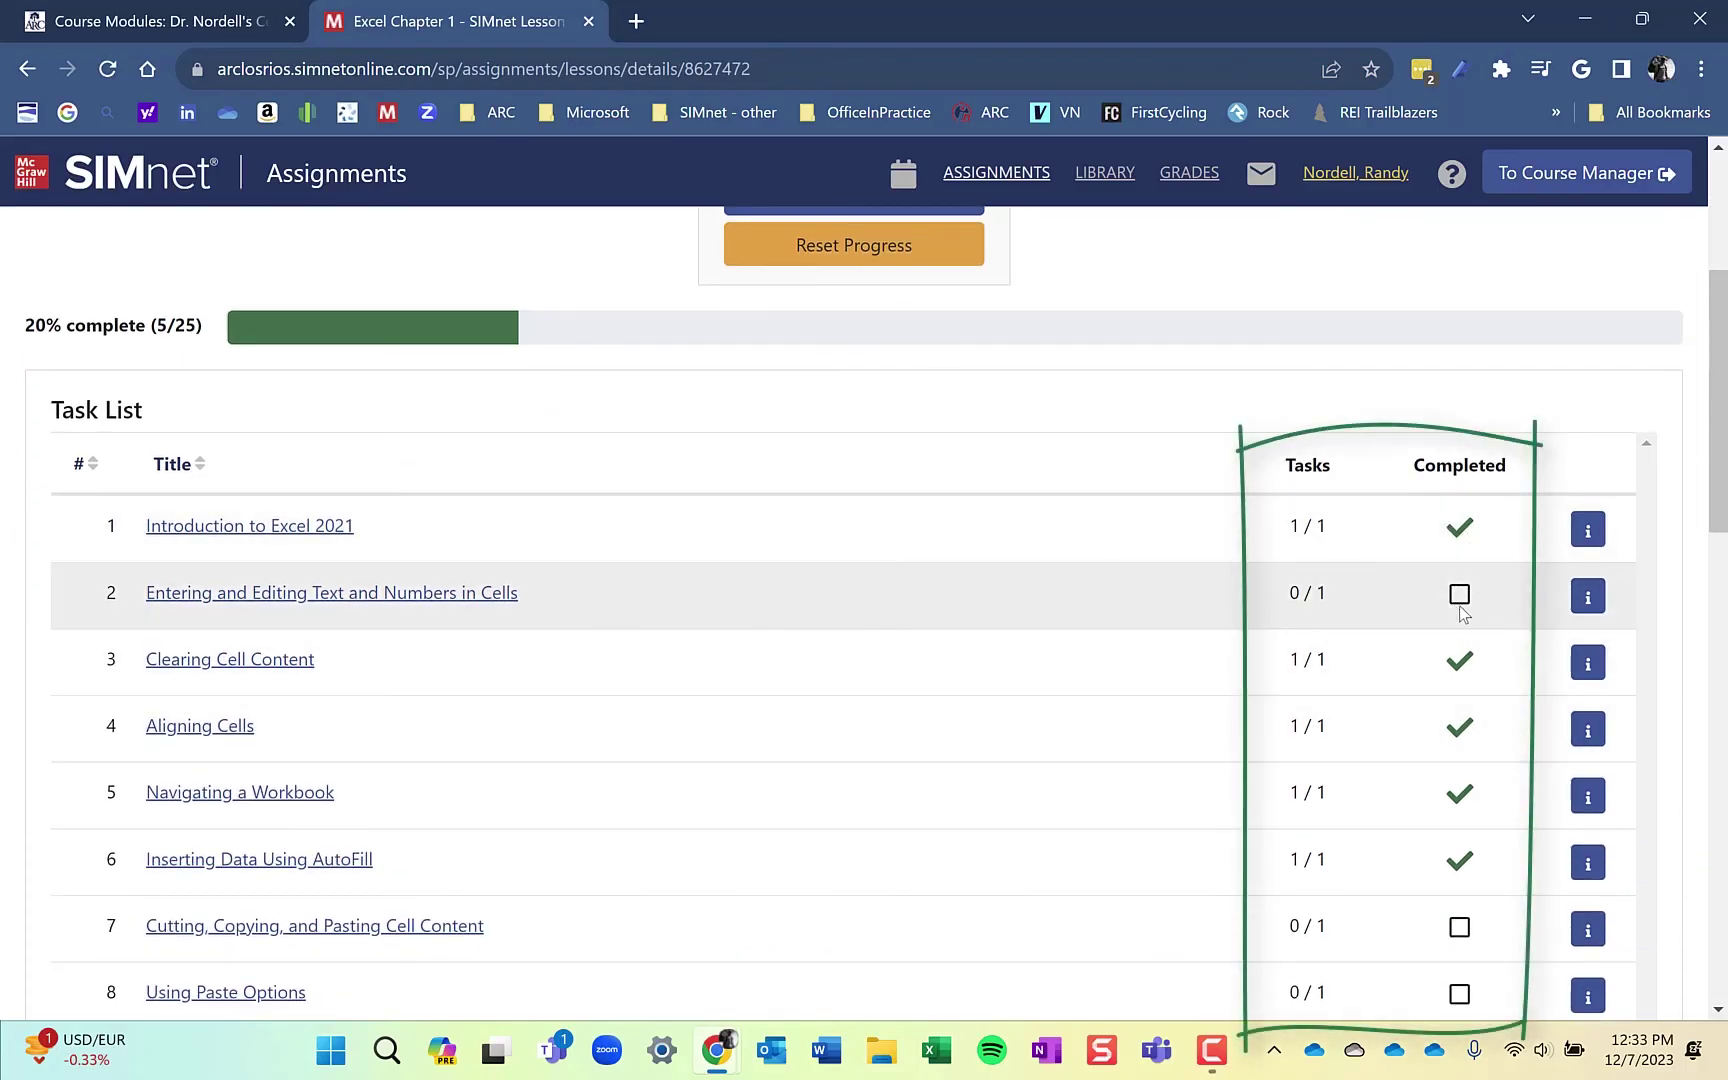
scroll(1403, 633, down, 5)
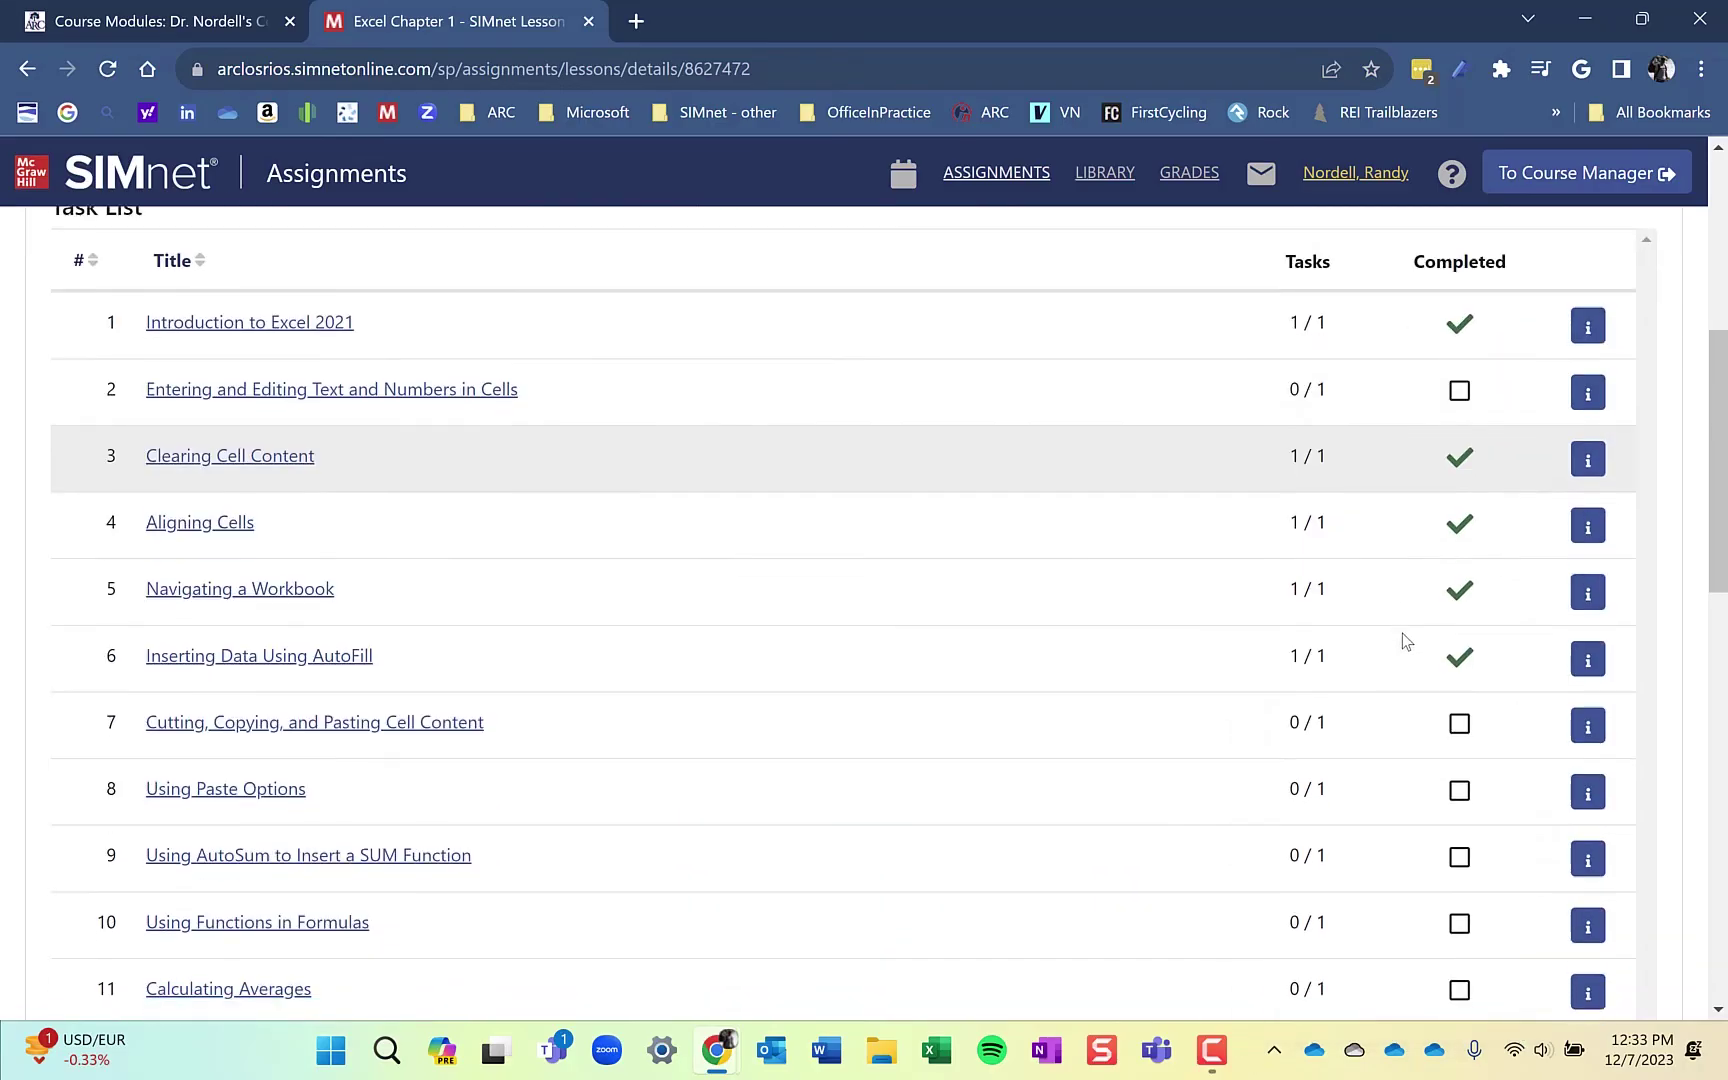
scroll(1300, 668, up, 8)
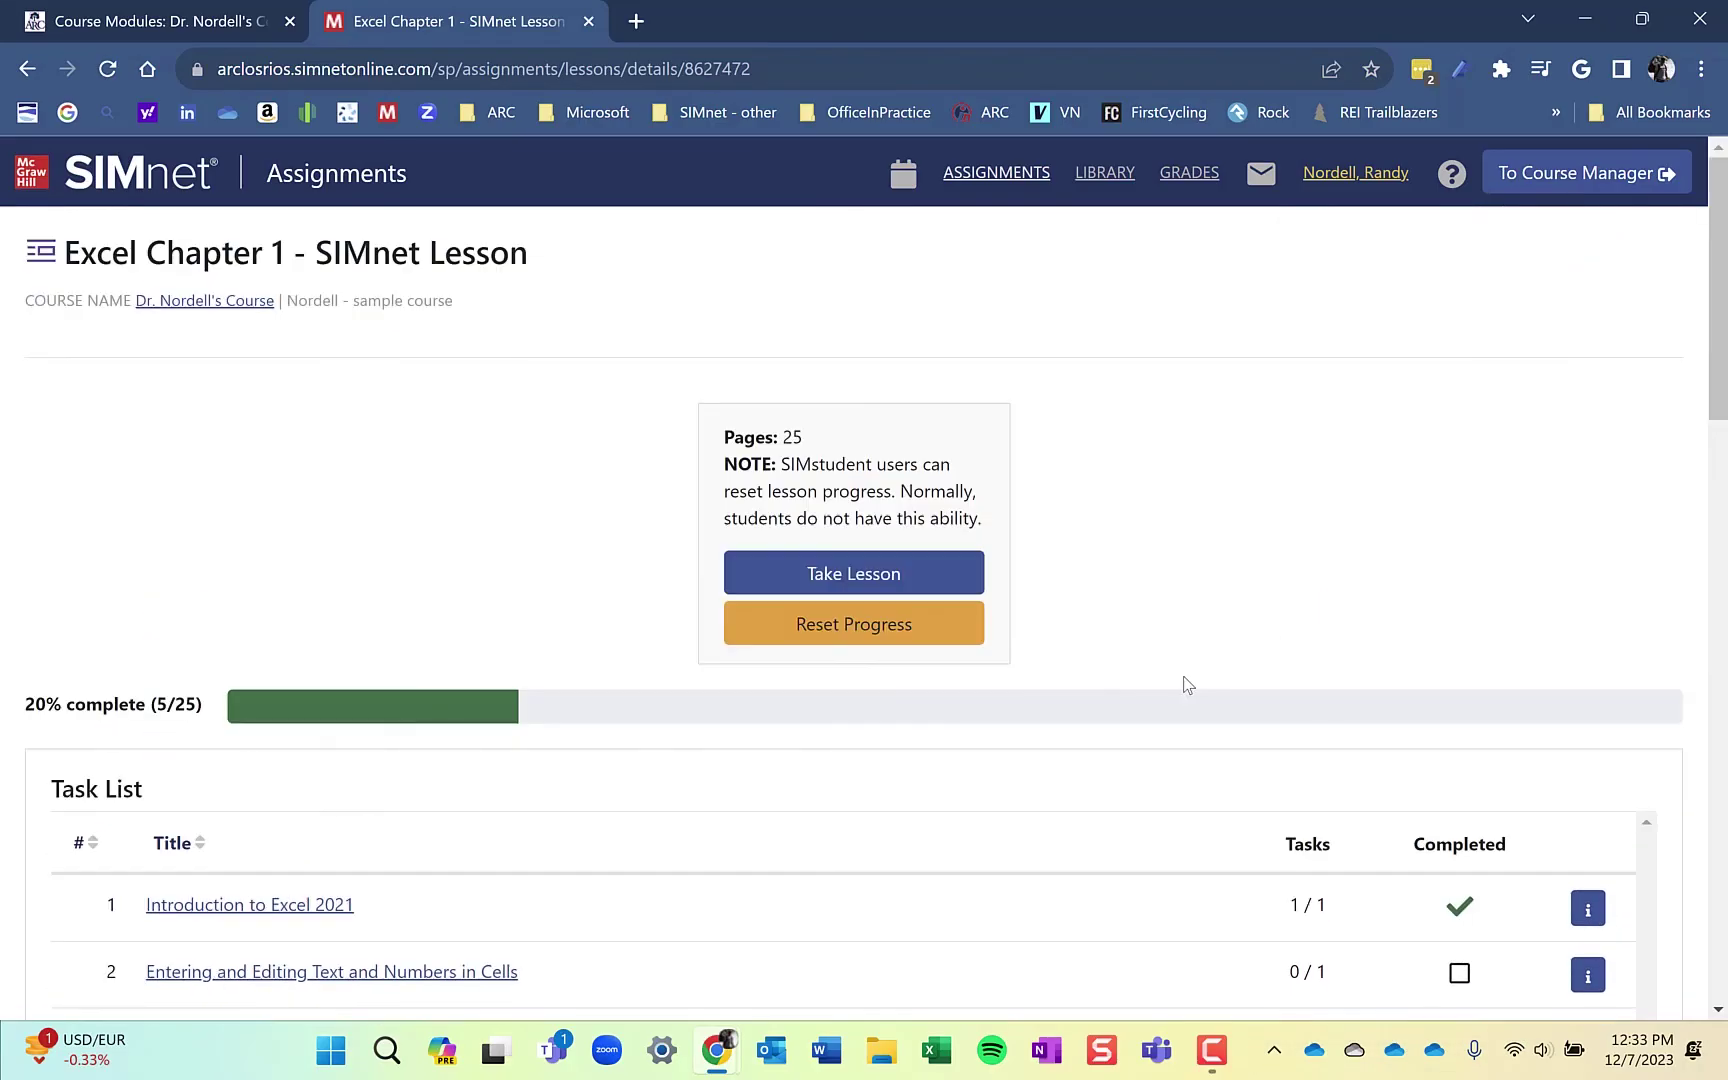